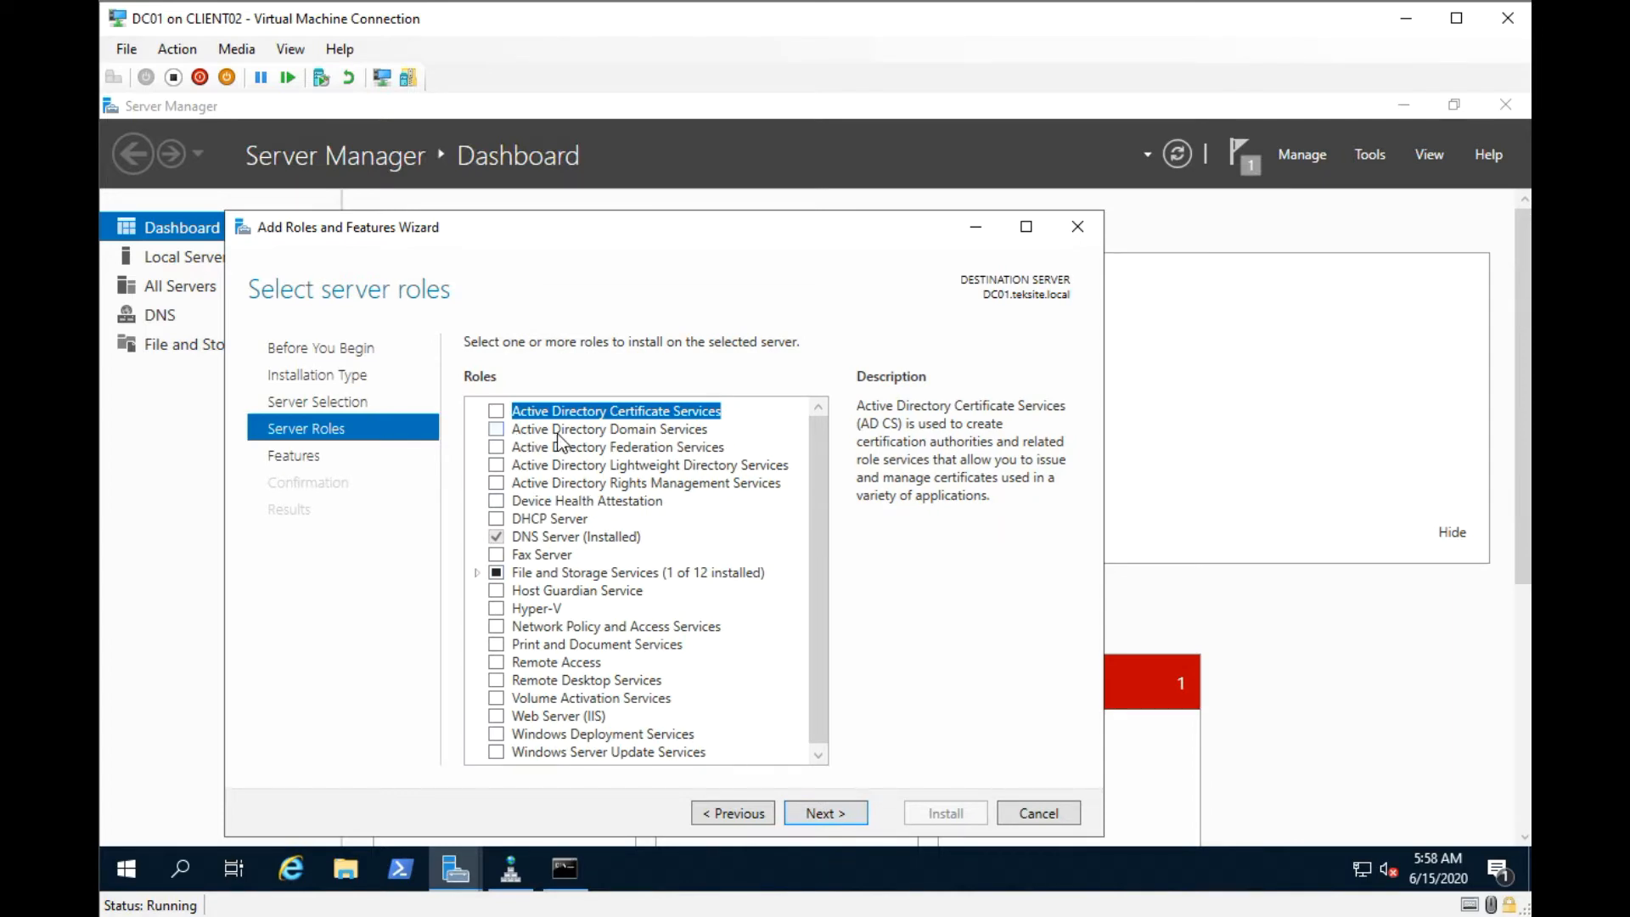
# Install the Active Directory Domain Services role with its required features and management tools, and close the finished wizard.
pyautogui.click(497, 429)
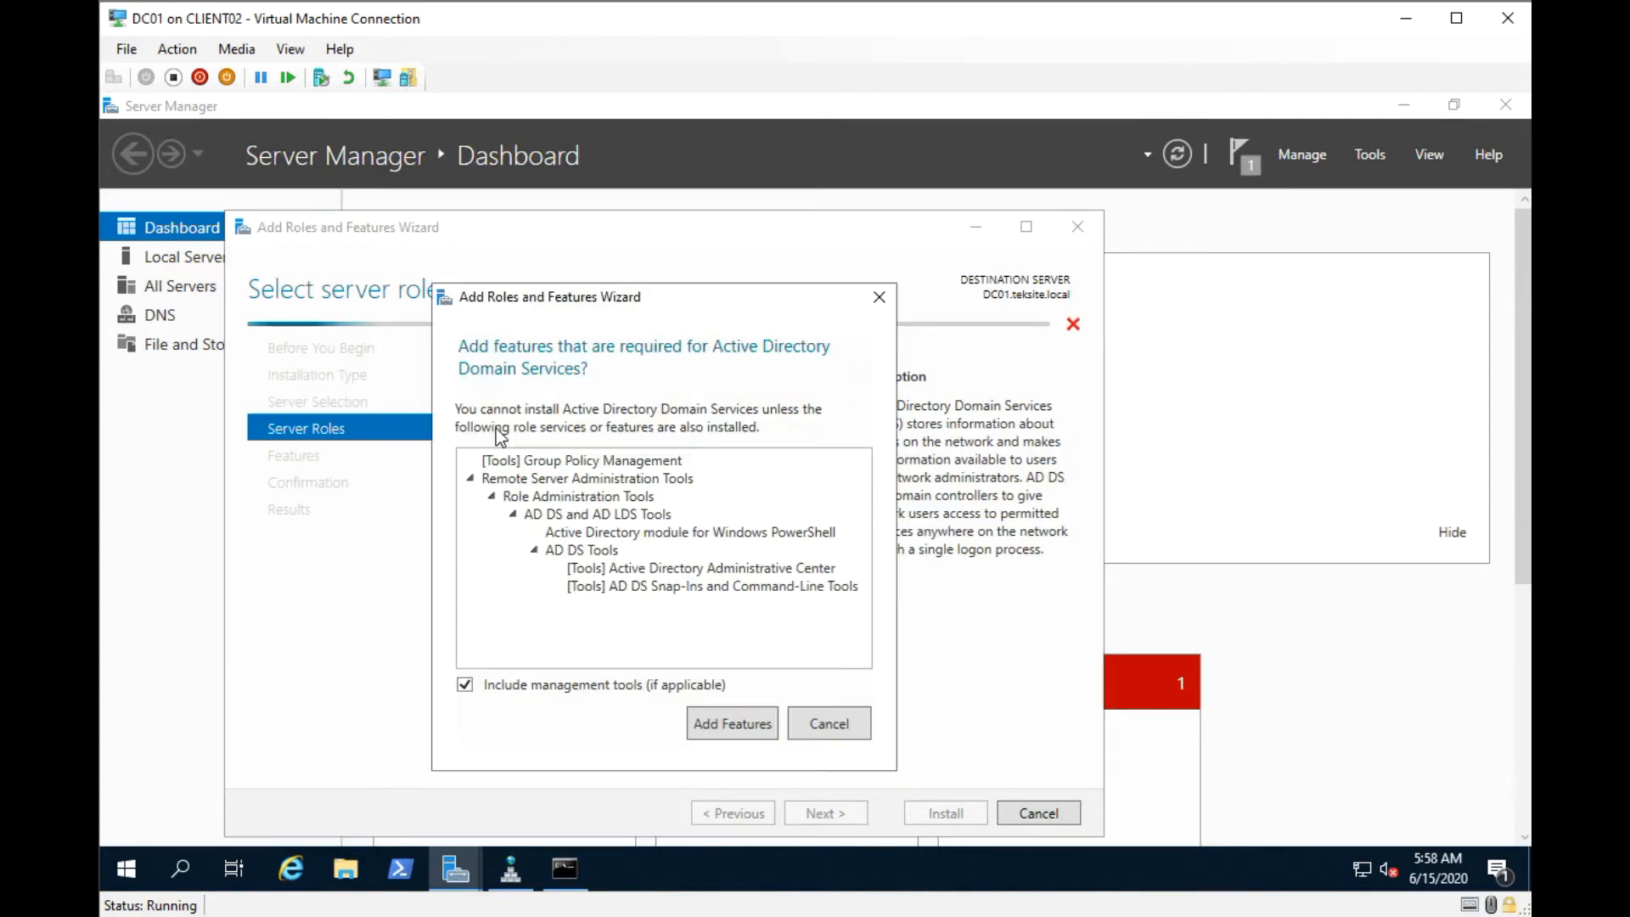
pyautogui.click(767, 724)
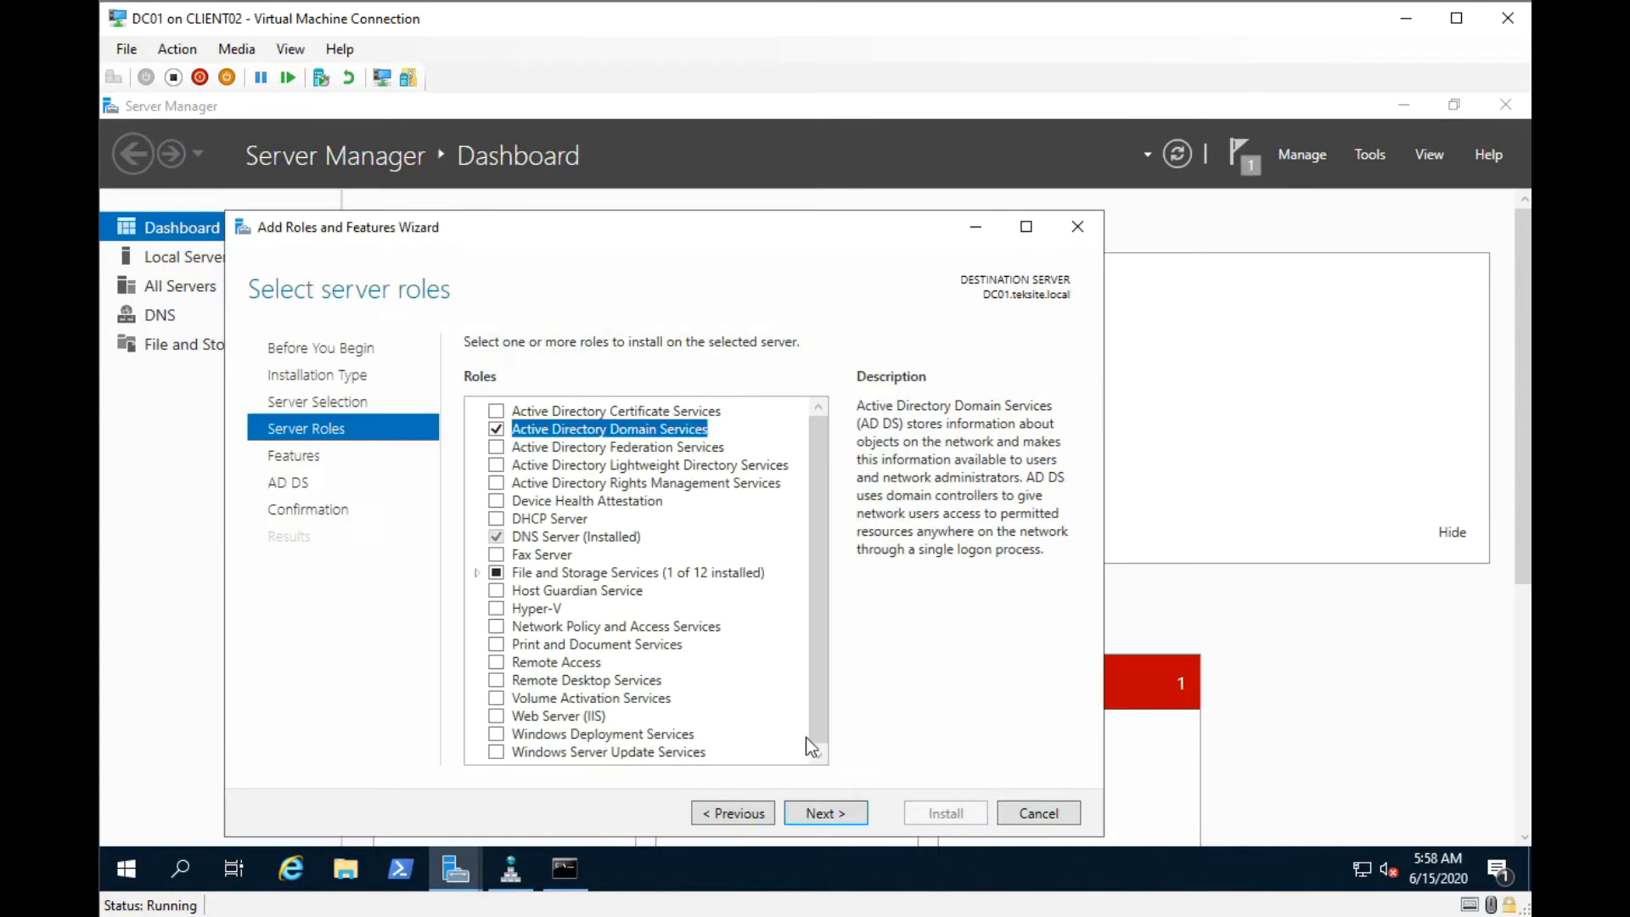
pyautogui.click(829, 812)
pyautogui.click(829, 813)
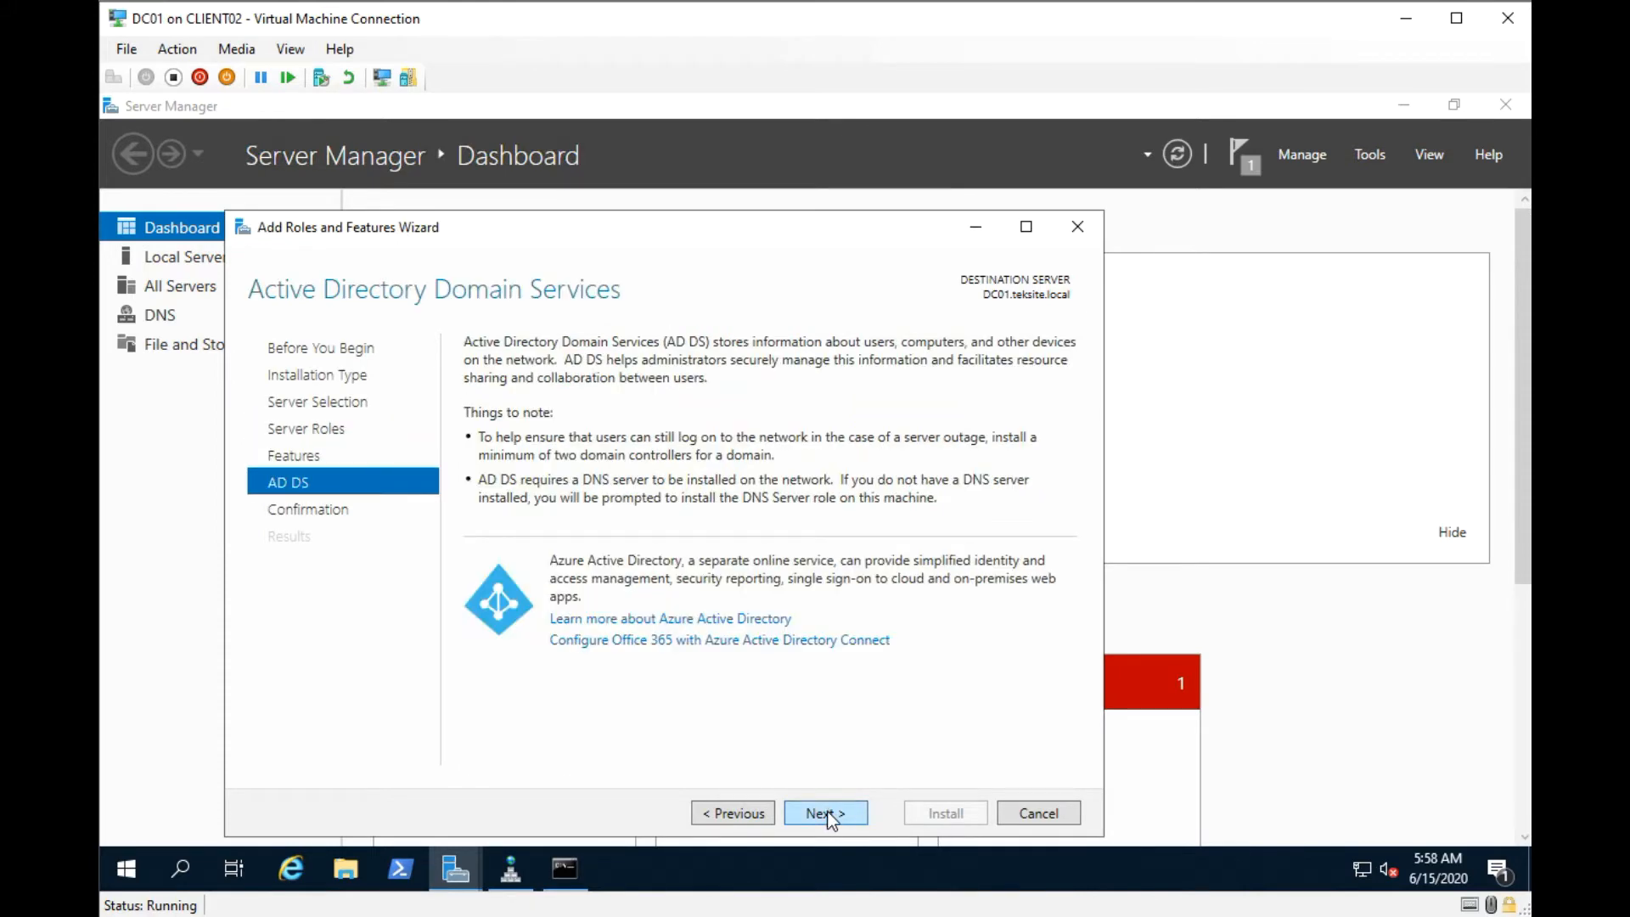
pyautogui.click(829, 812)
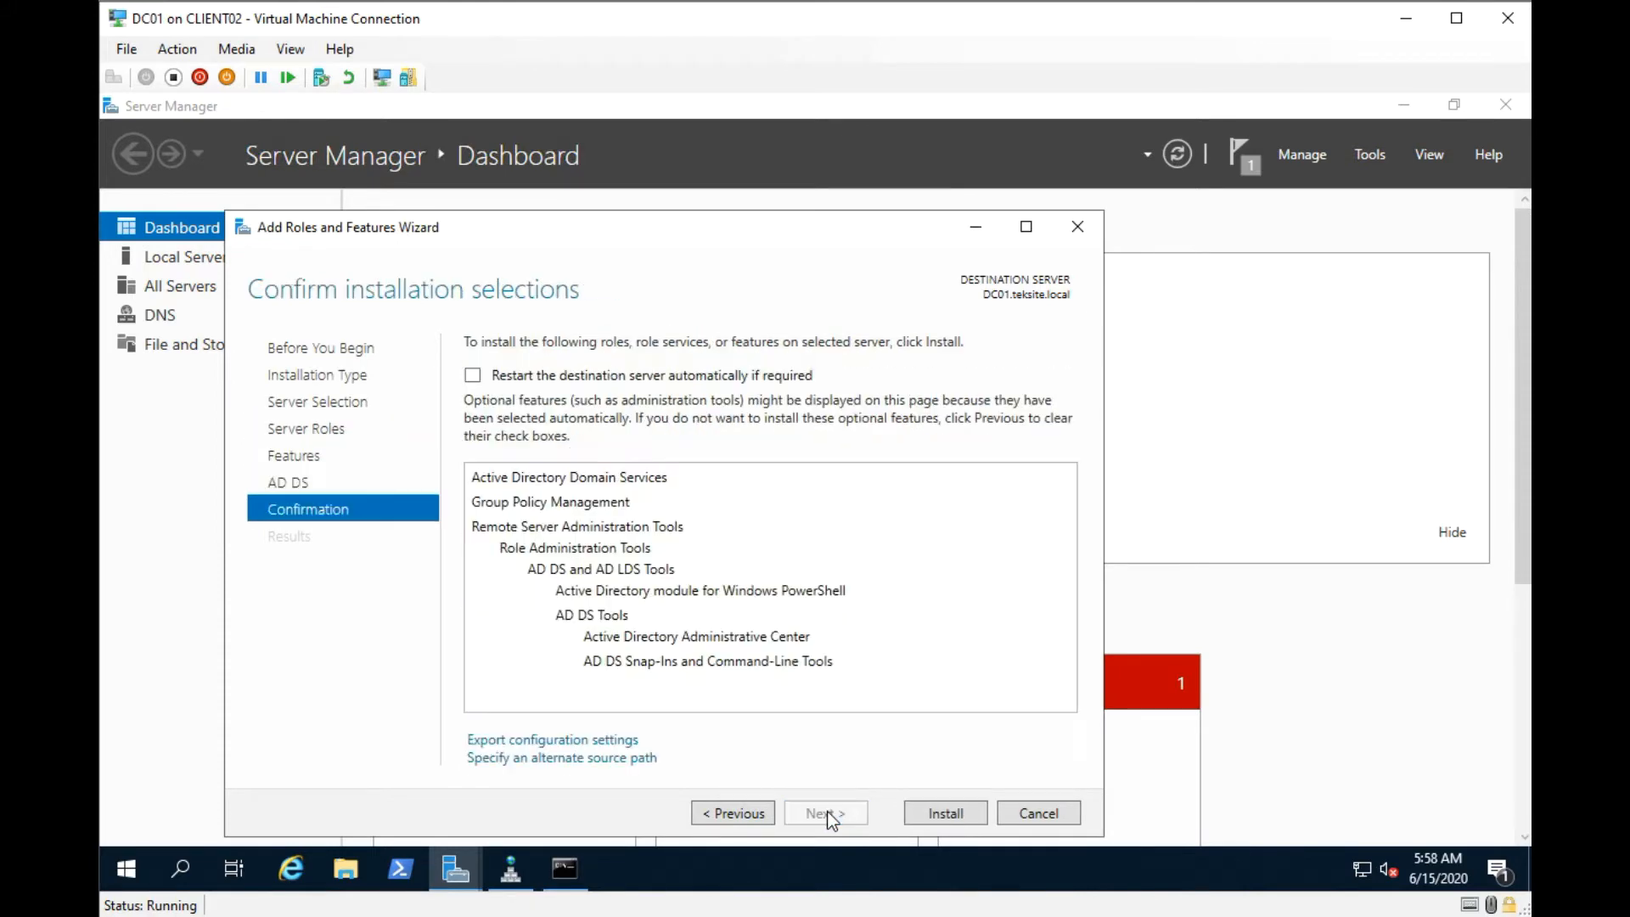
pyautogui.click(930, 813)
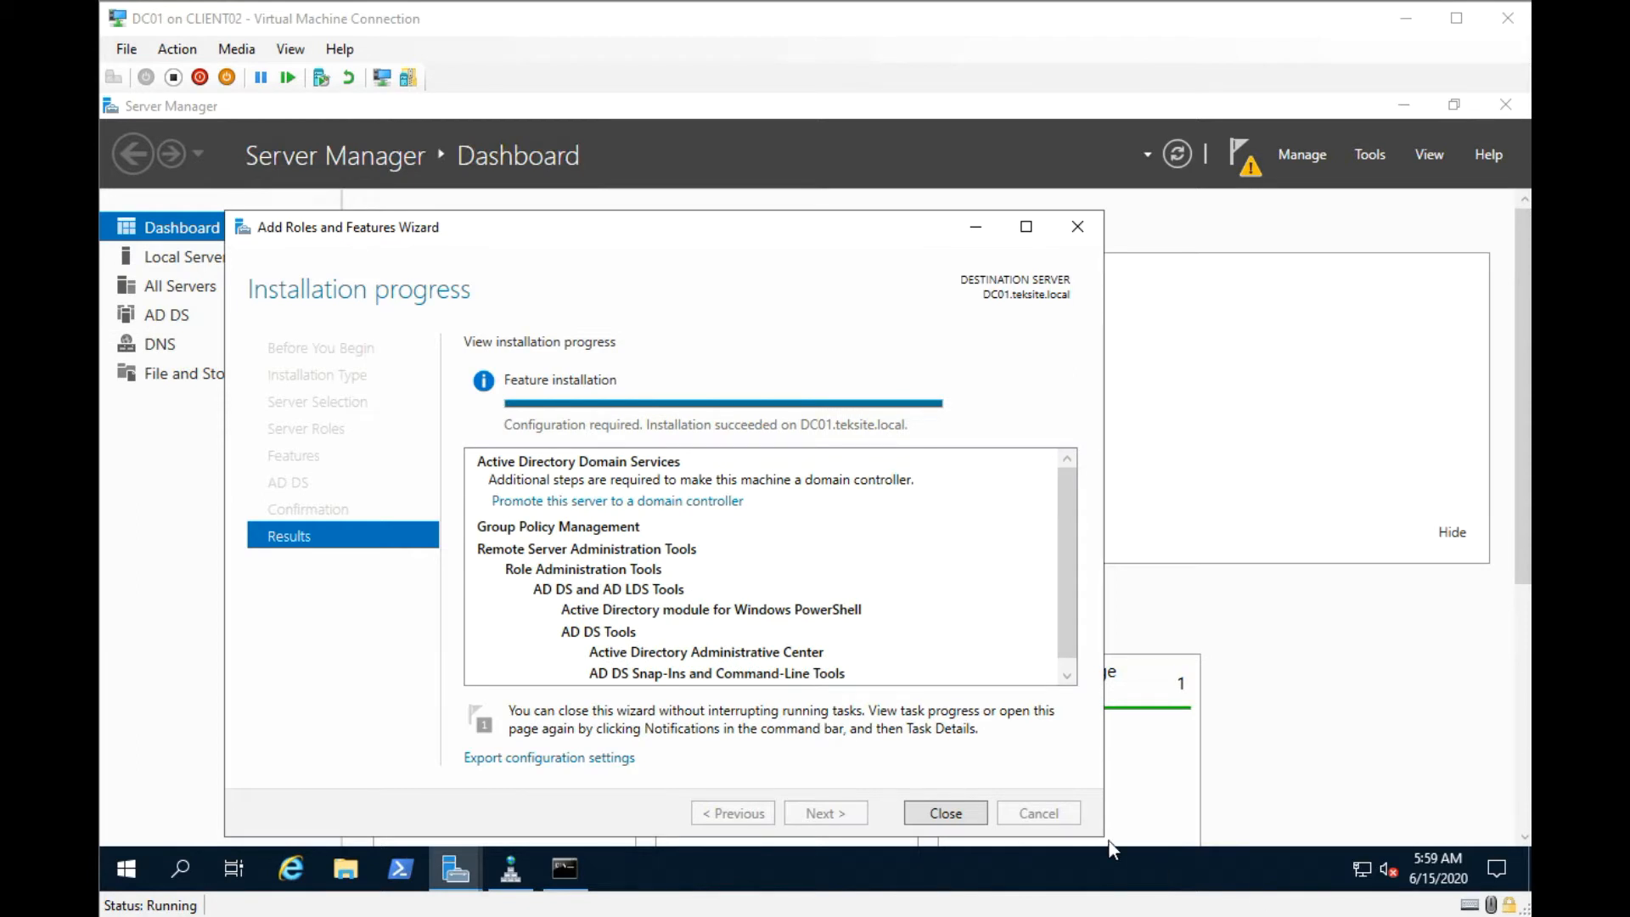
pyautogui.click(953, 810)
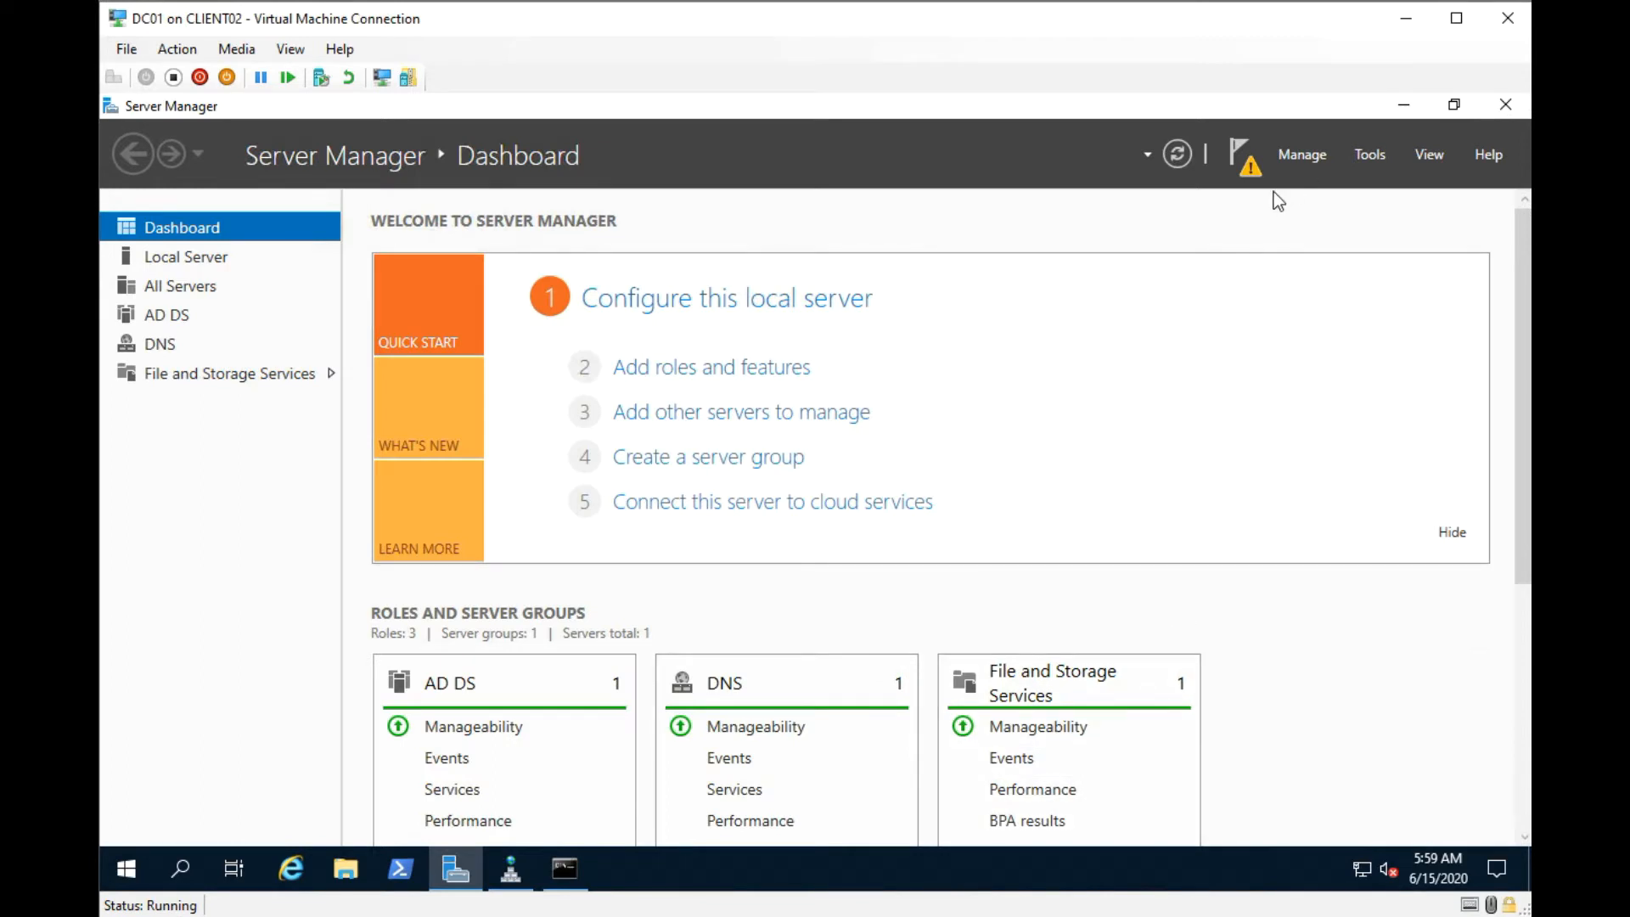
# Start promoting this server to a domain controller and add a new forest with root domain name teksite.local.
pyautogui.click(1255, 169)
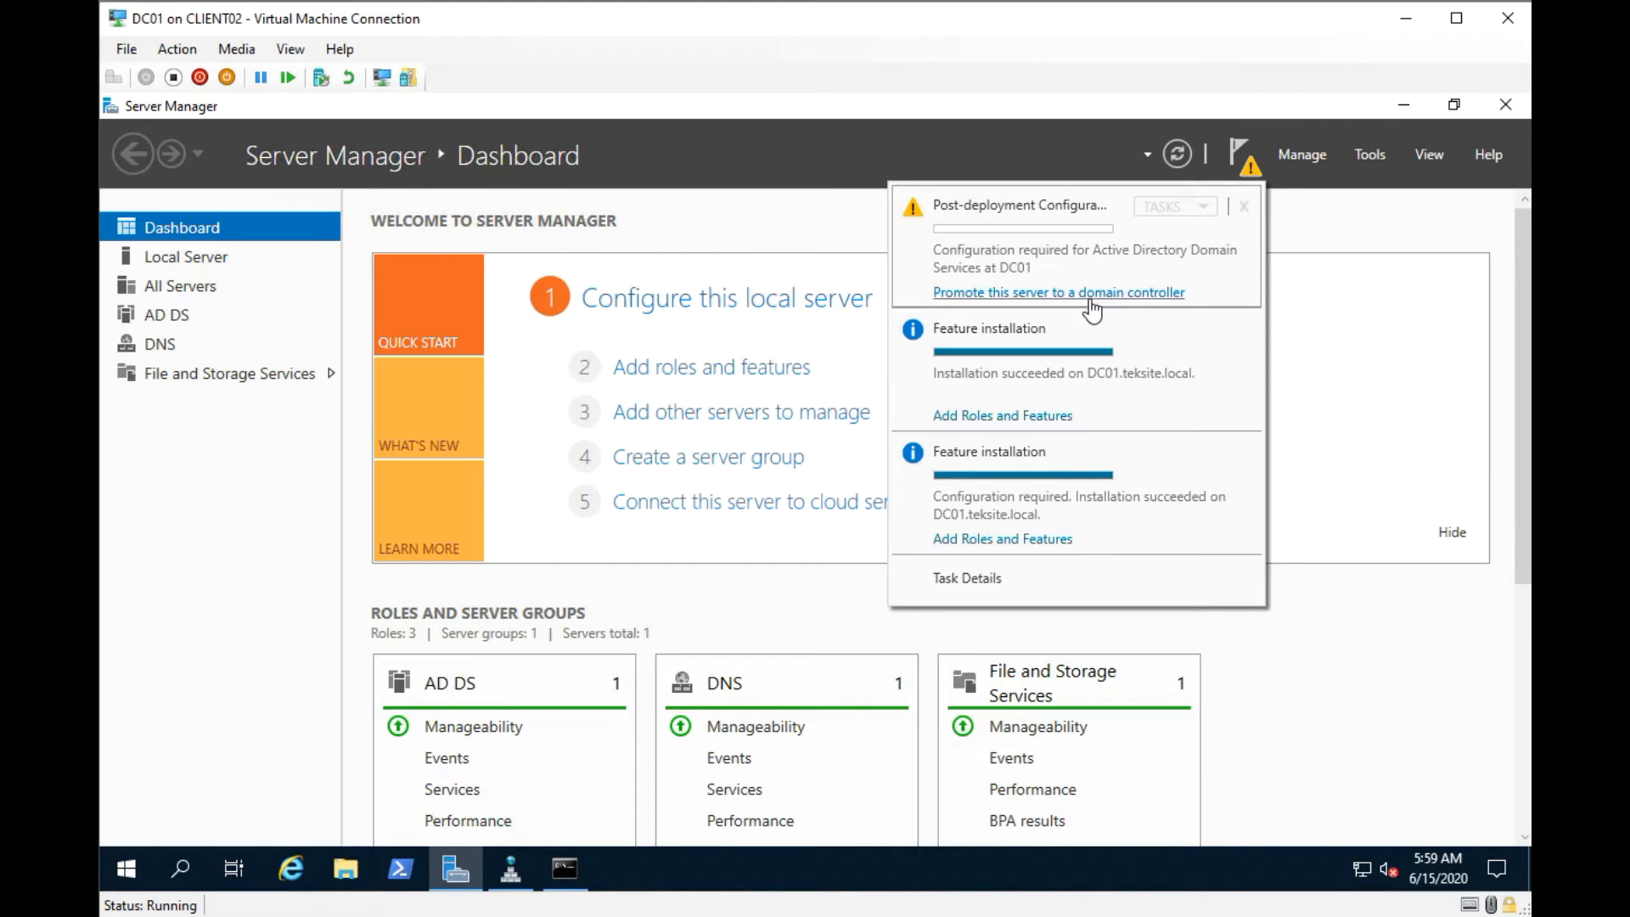
pyautogui.click(1092, 294)
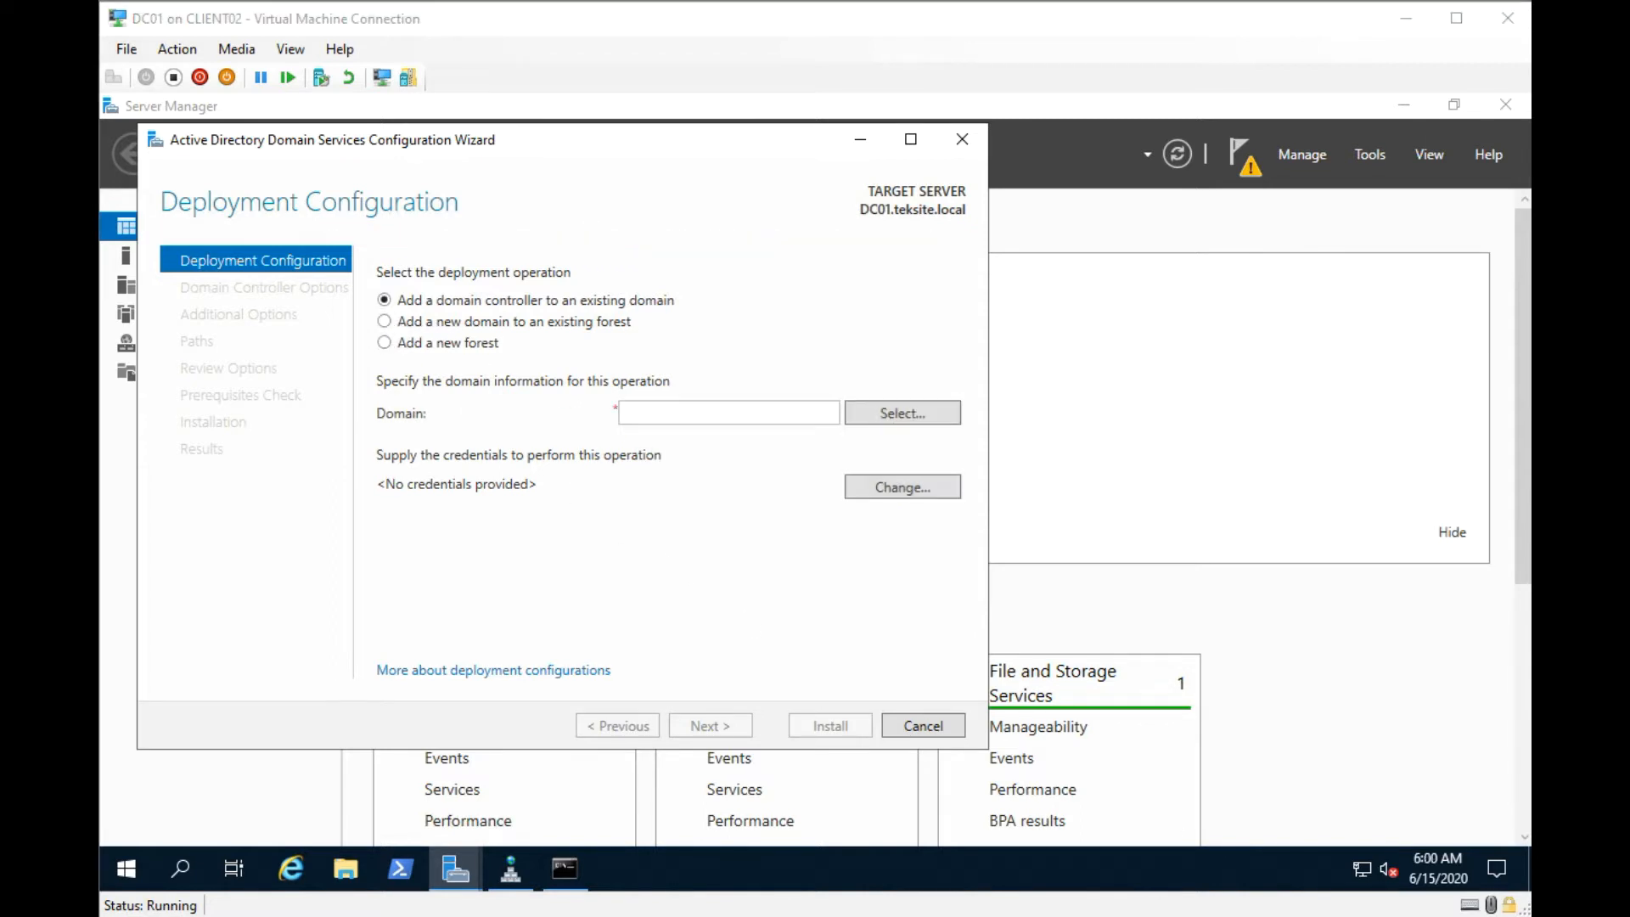
pyautogui.click(402, 344)
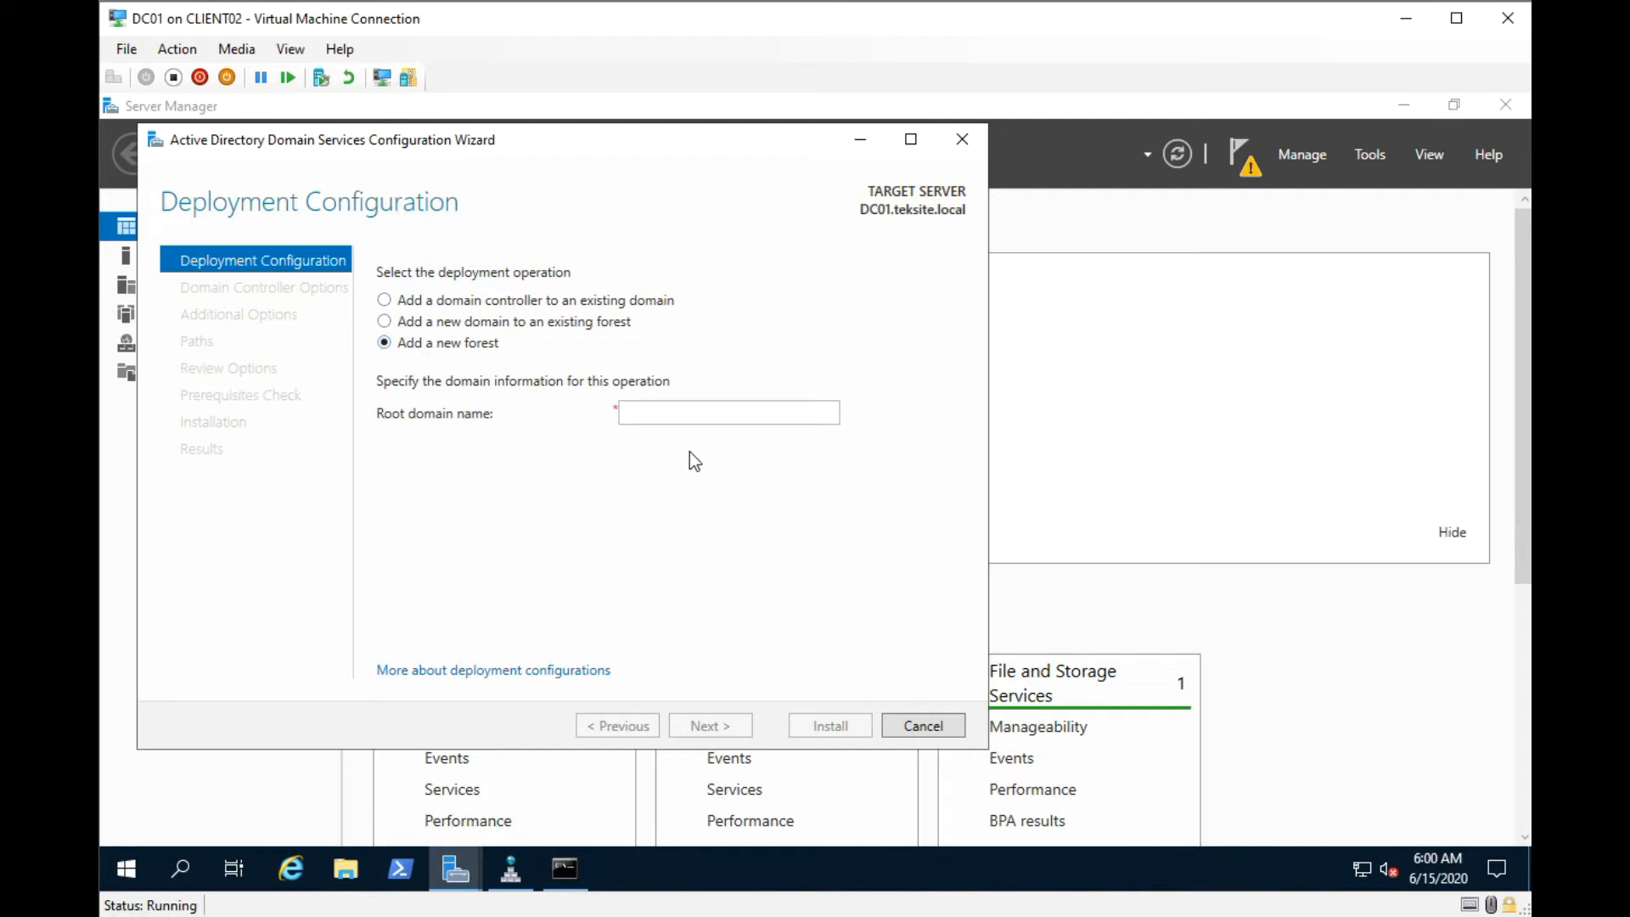
pyautogui.click(692, 414)
pyautogui.write('te')
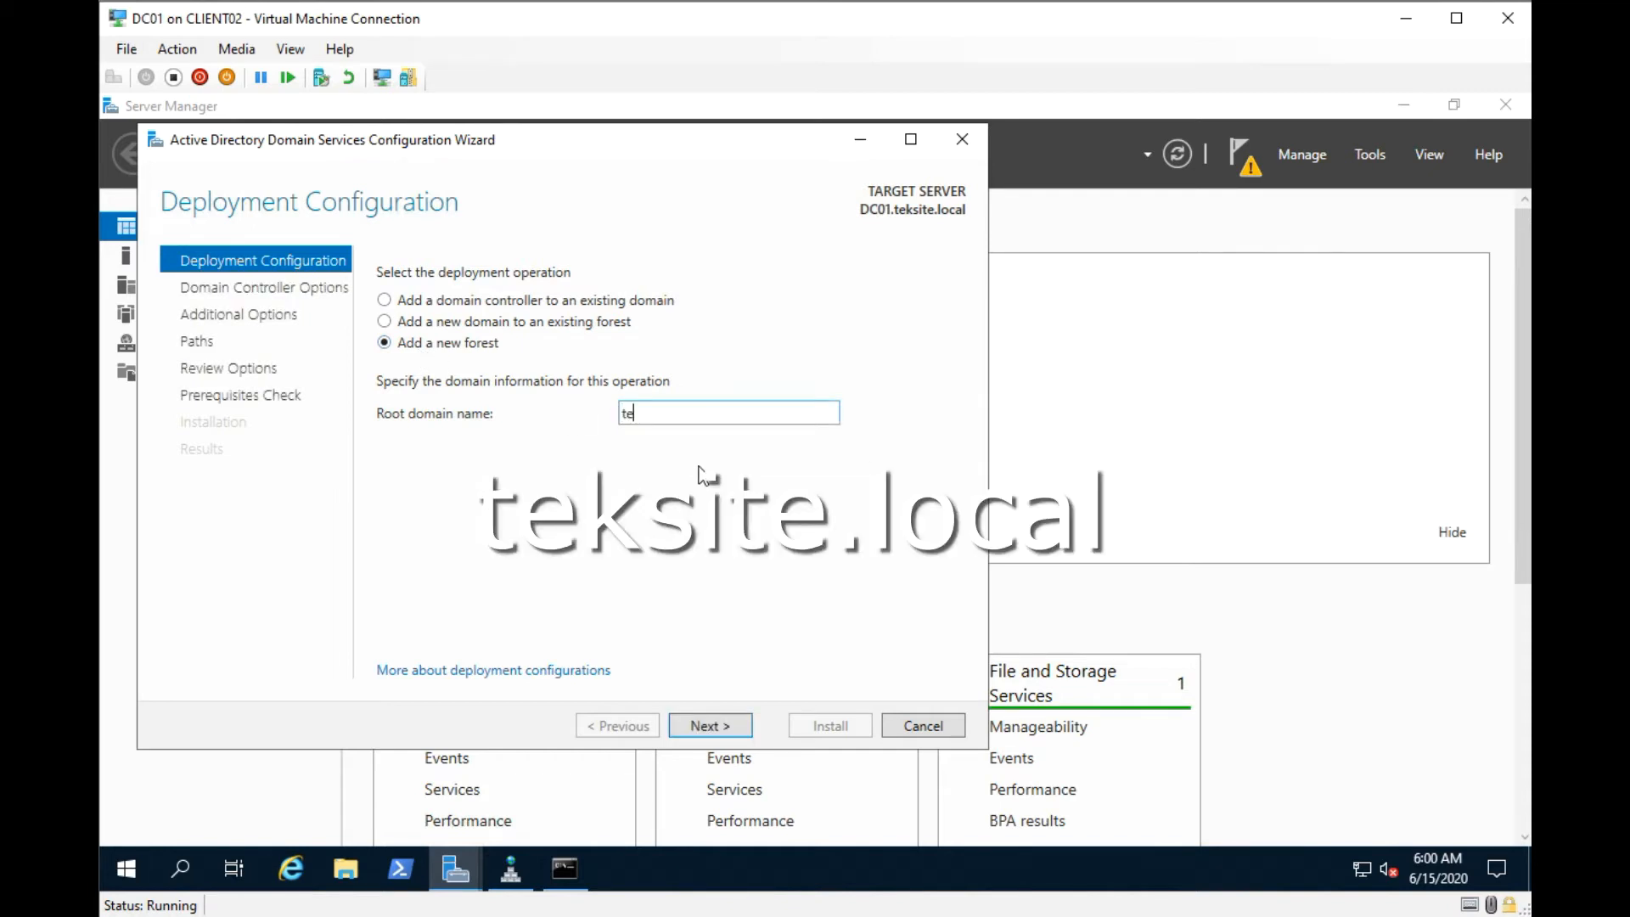
pyautogui.write('ksite.local')
pyautogui.click(720, 726)
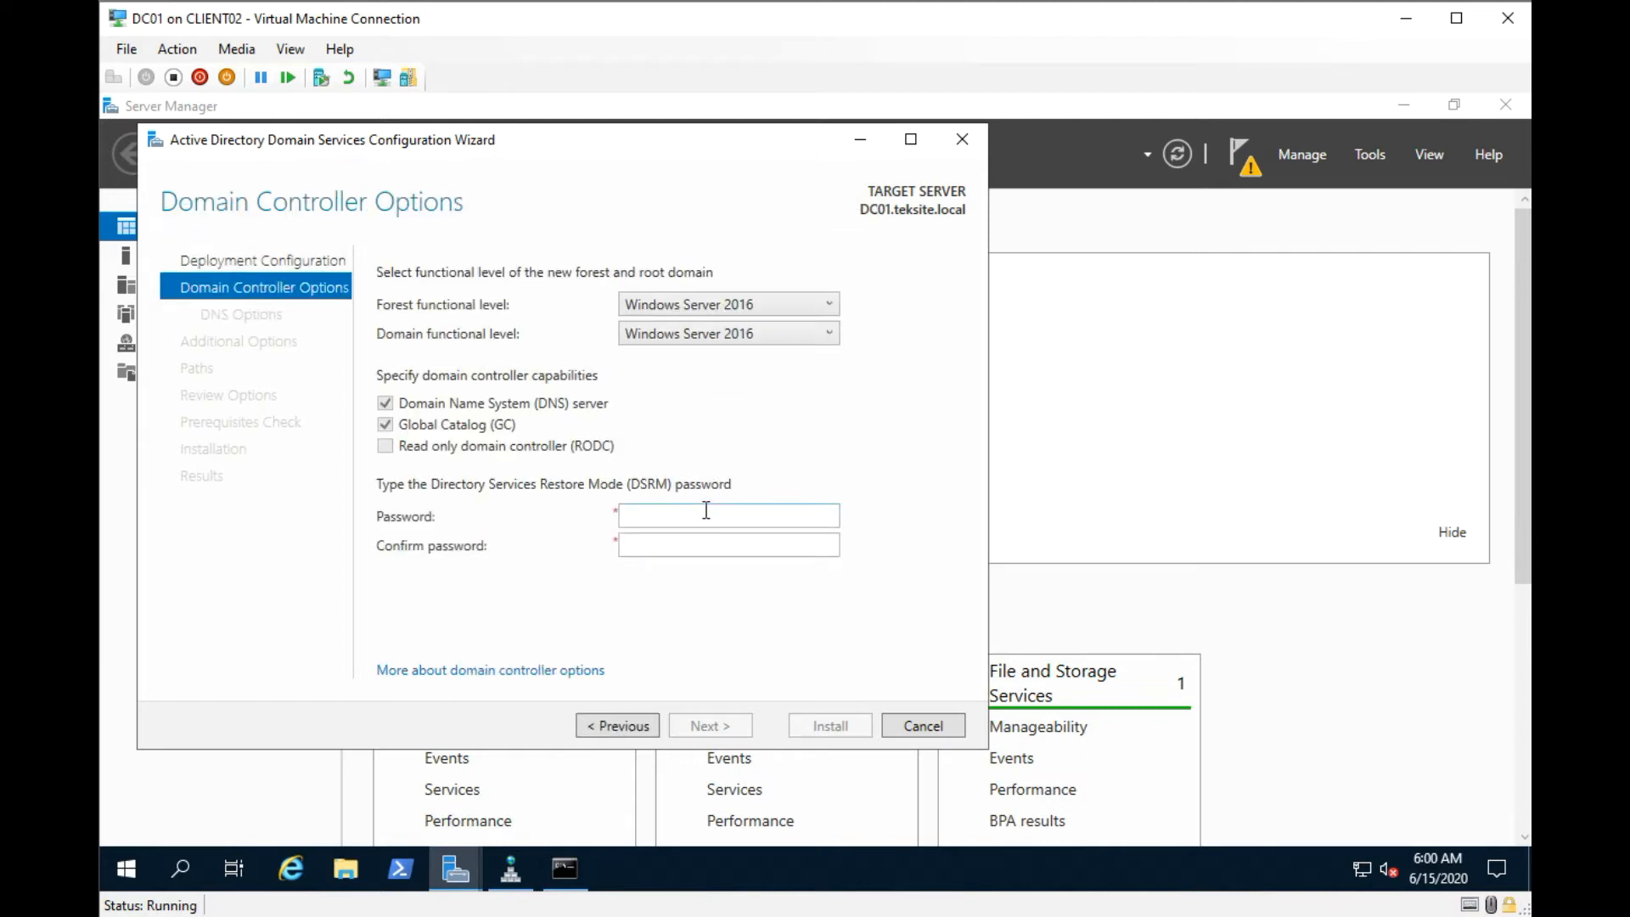
# Enter and confirm the Directory Services Restore Mode (DSRM) password and continue to the DNS options.
pyautogui.click(697, 518)
pyautogui.write('••••••••')
pyautogui.press('Tab')
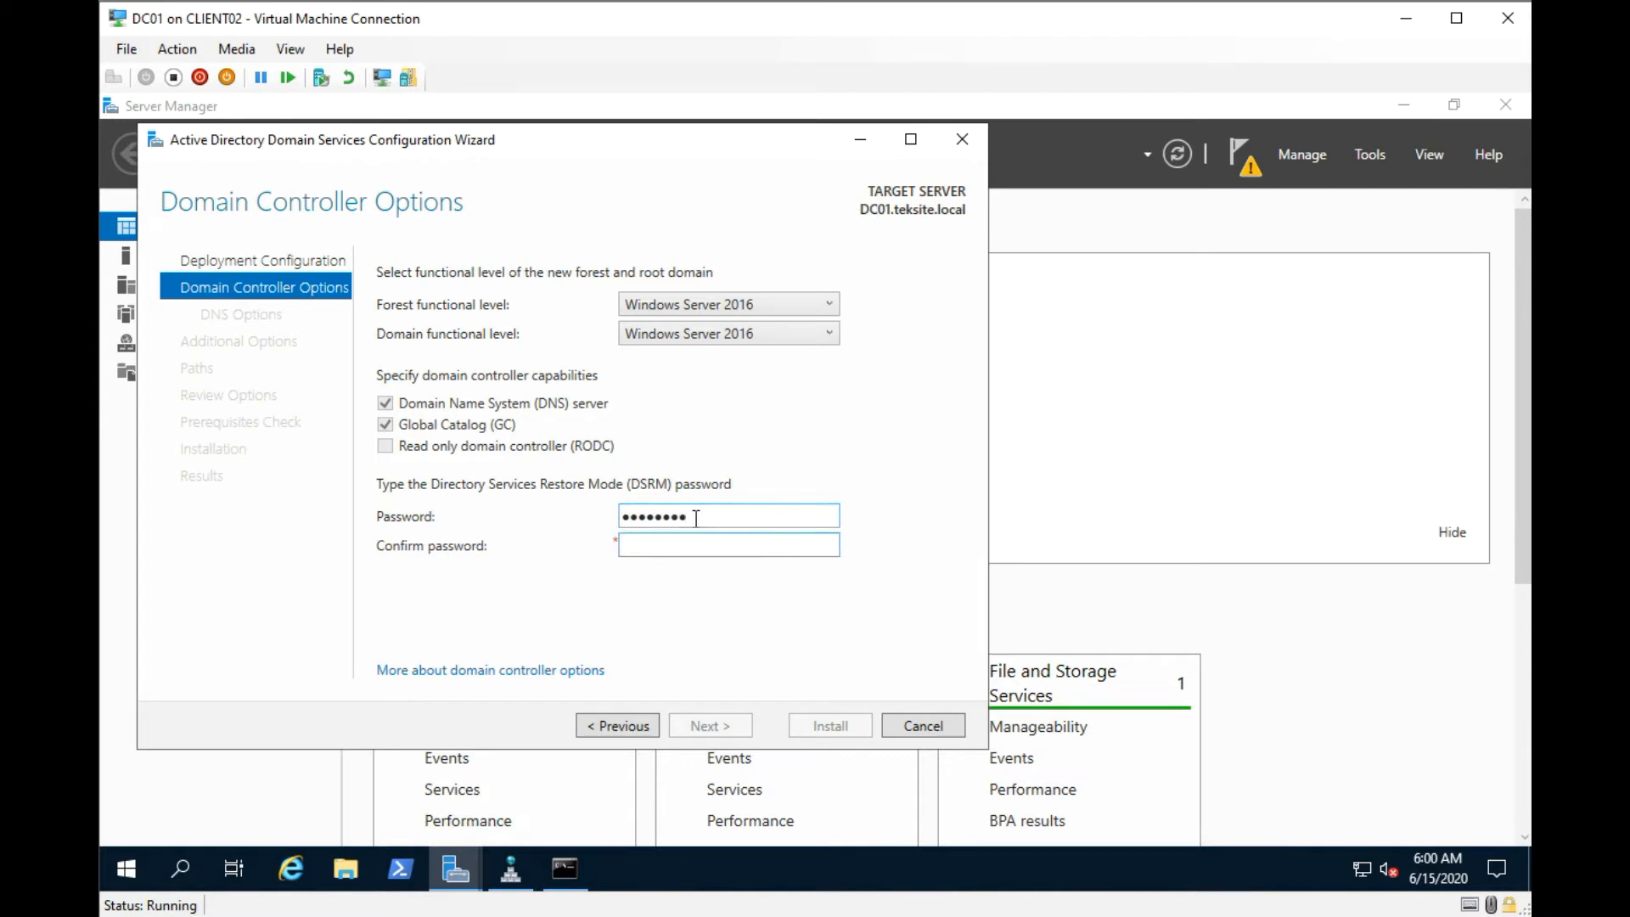
pyautogui.write('••••••••')
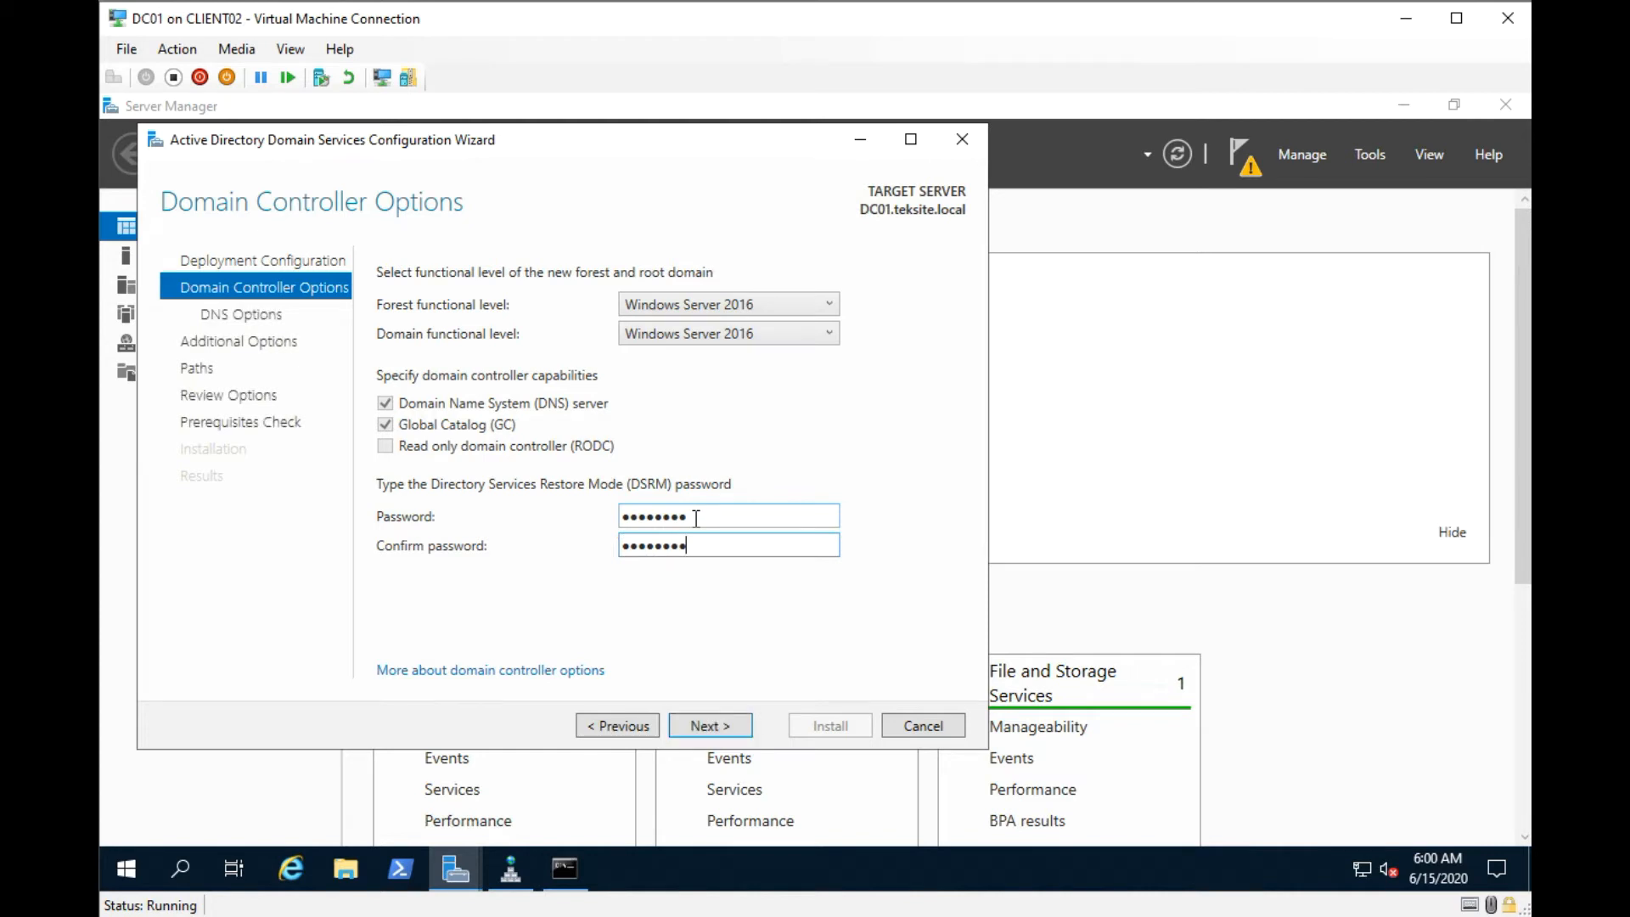
pyautogui.click(710, 726)
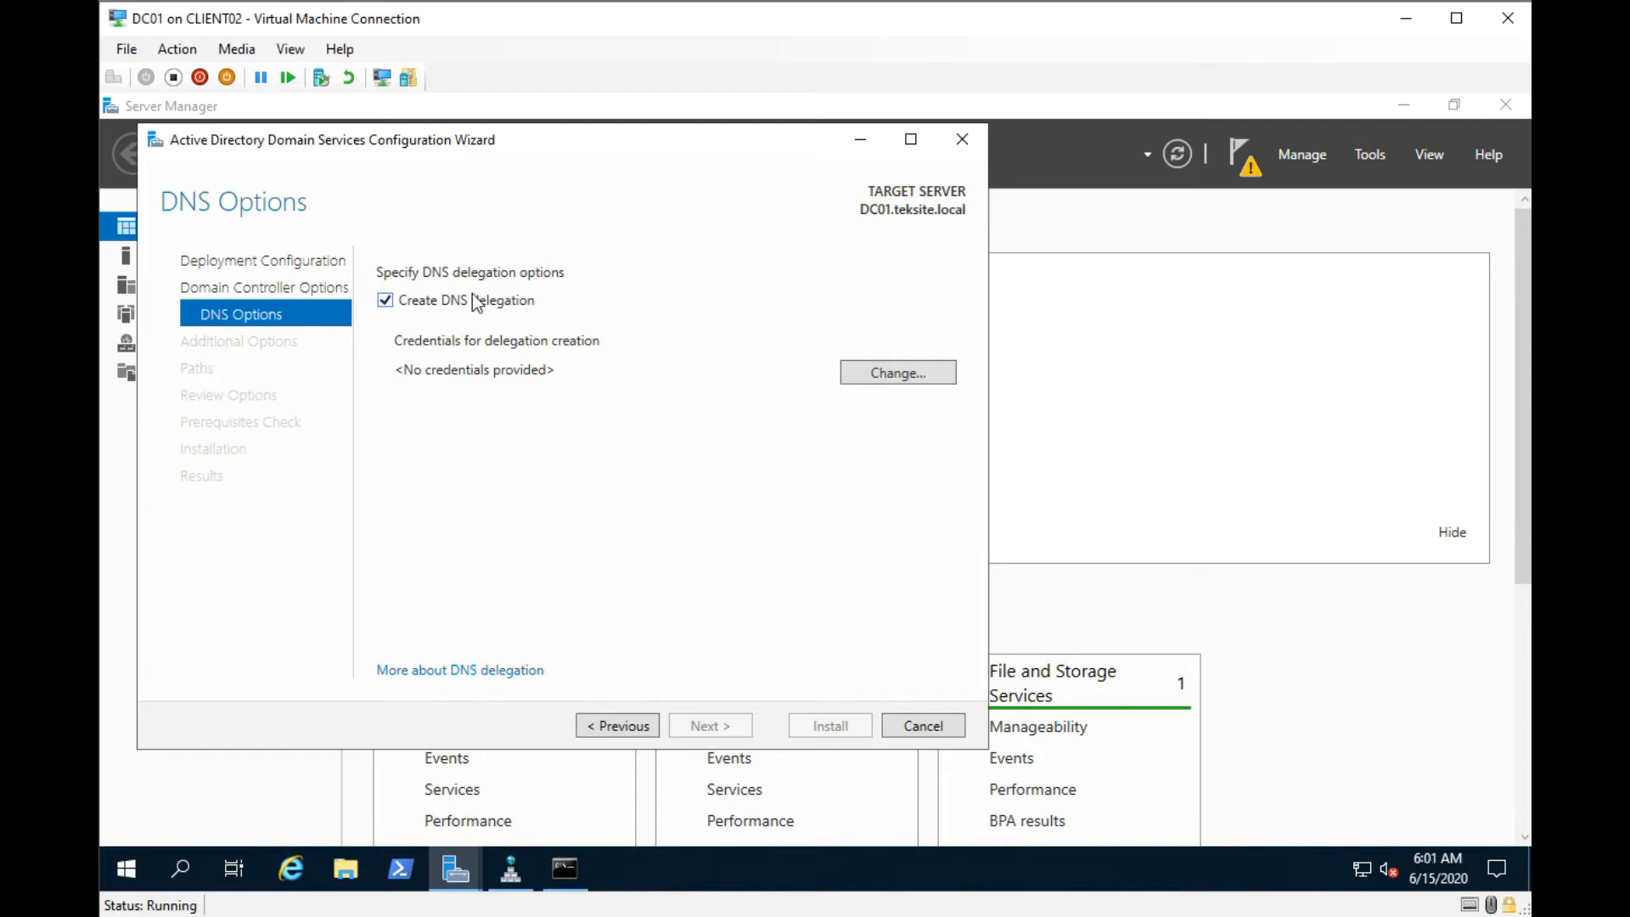
# Disable DNS delegation creation and accept the default NetBIOS name and AD DS folder paths through to the prerequisites check.
pyautogui.click(480, 303)
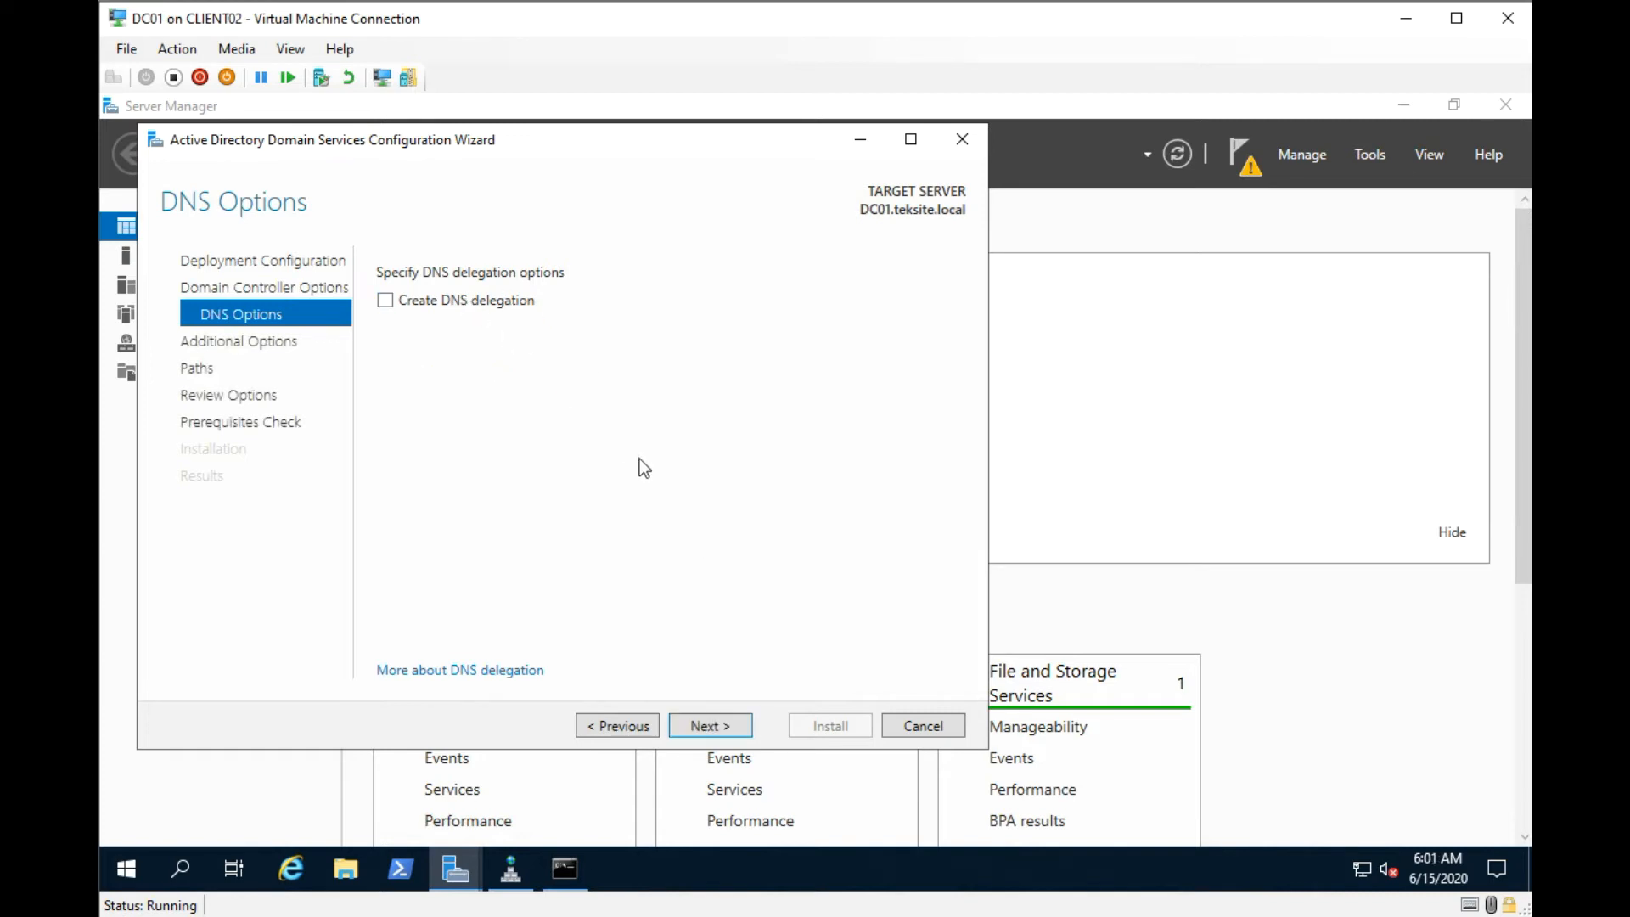
pyautogui.click(742, 728)
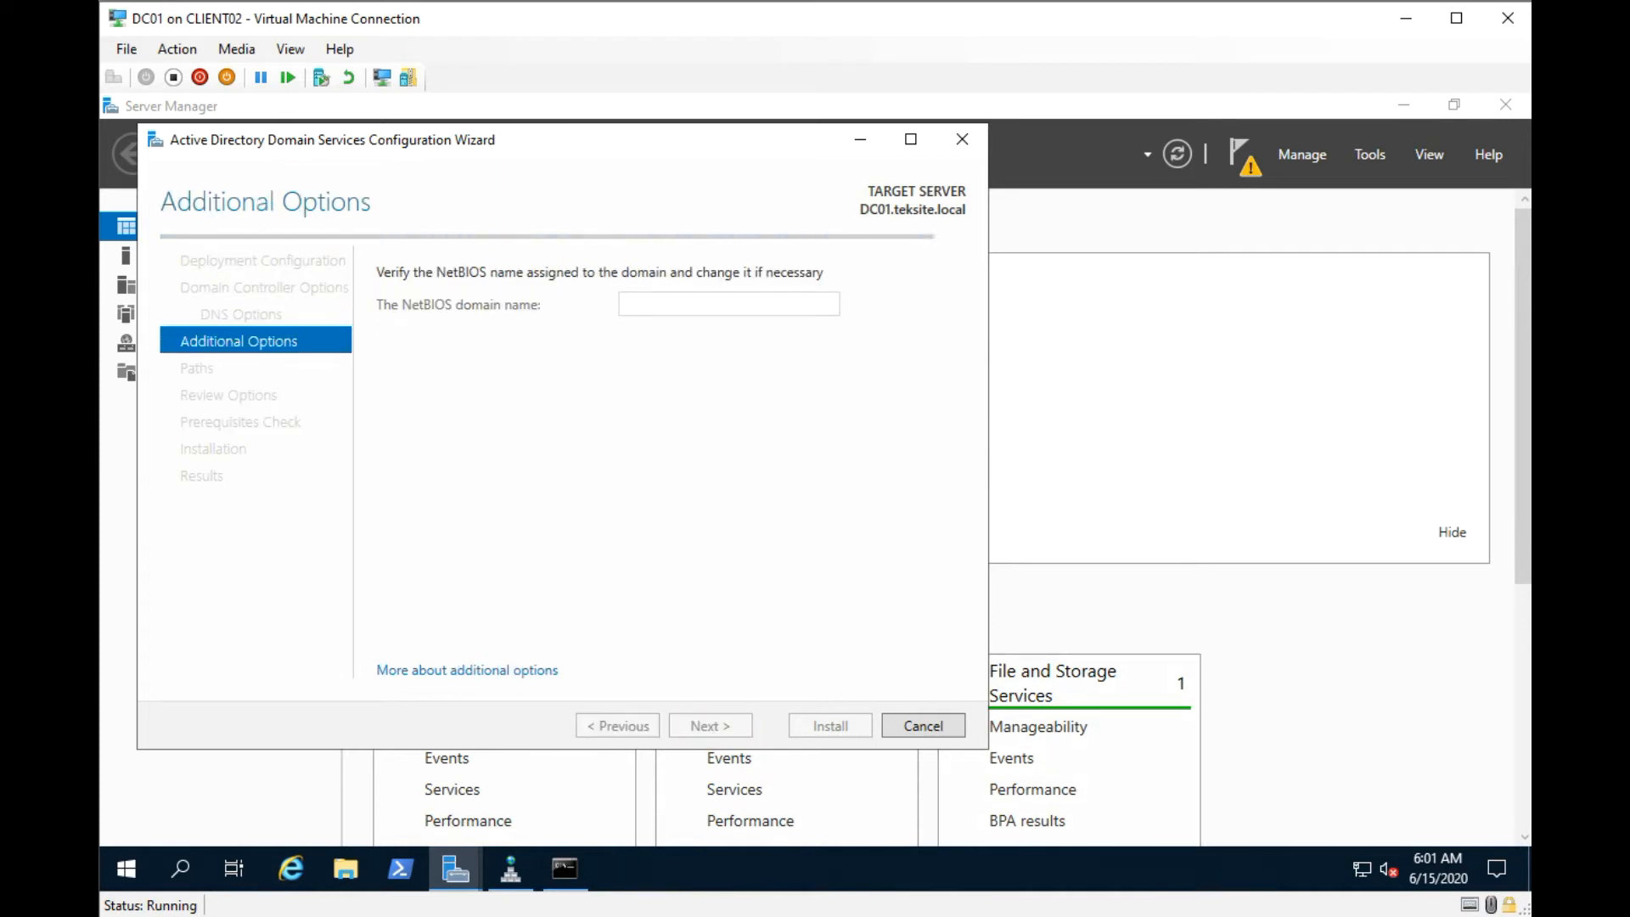
pyautogui.click(724, 729)
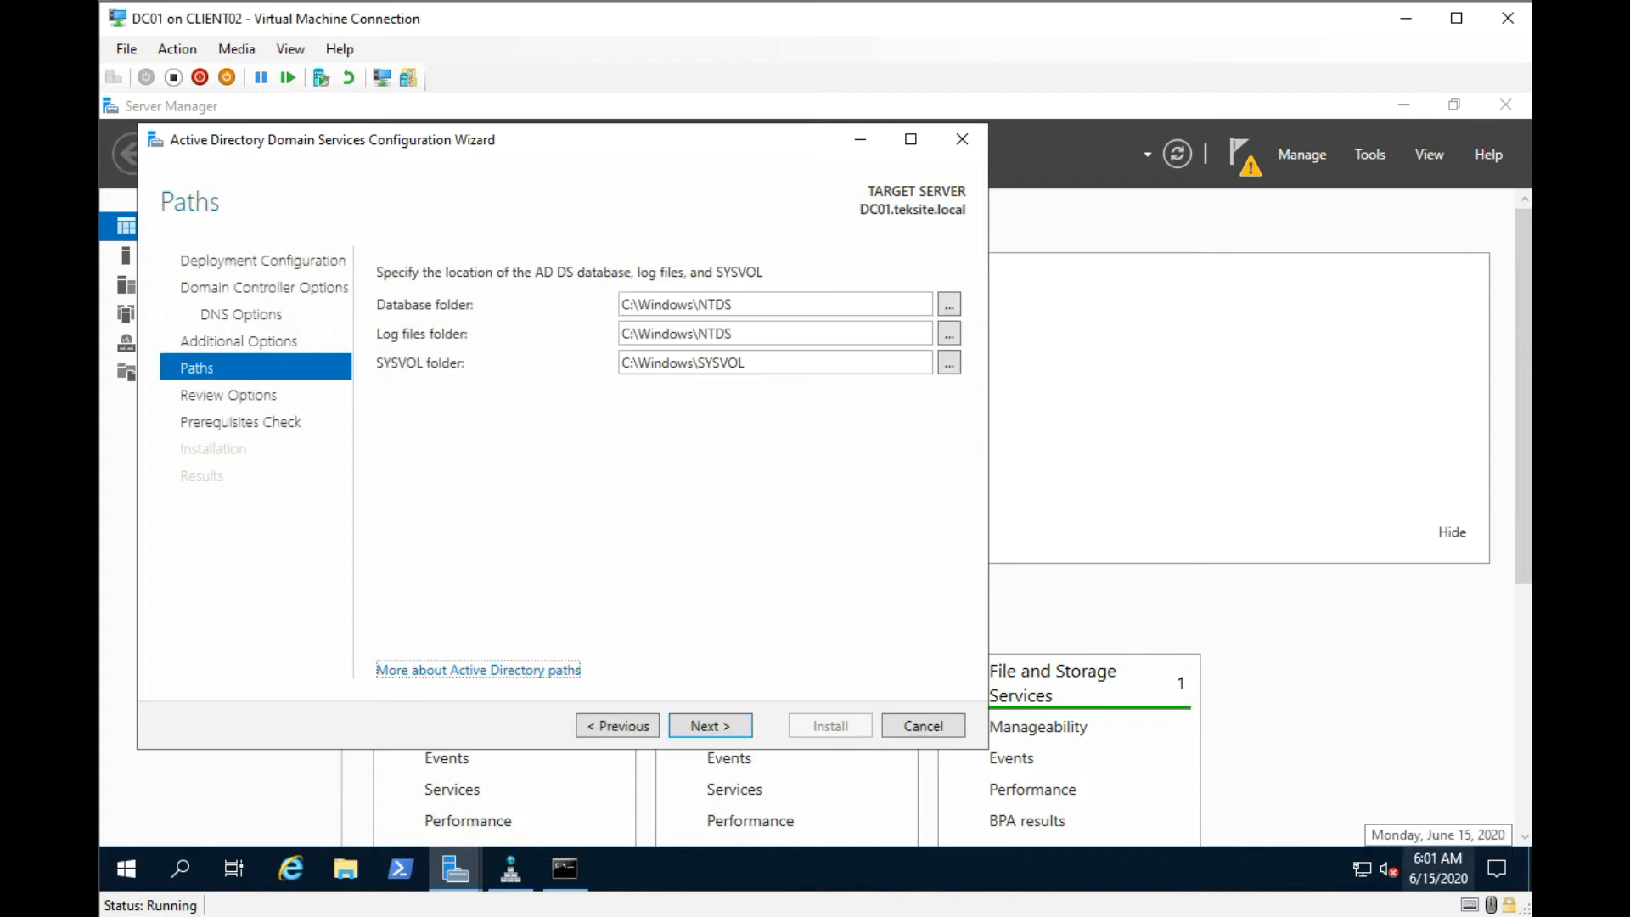
pyautogui.click(706, 723)
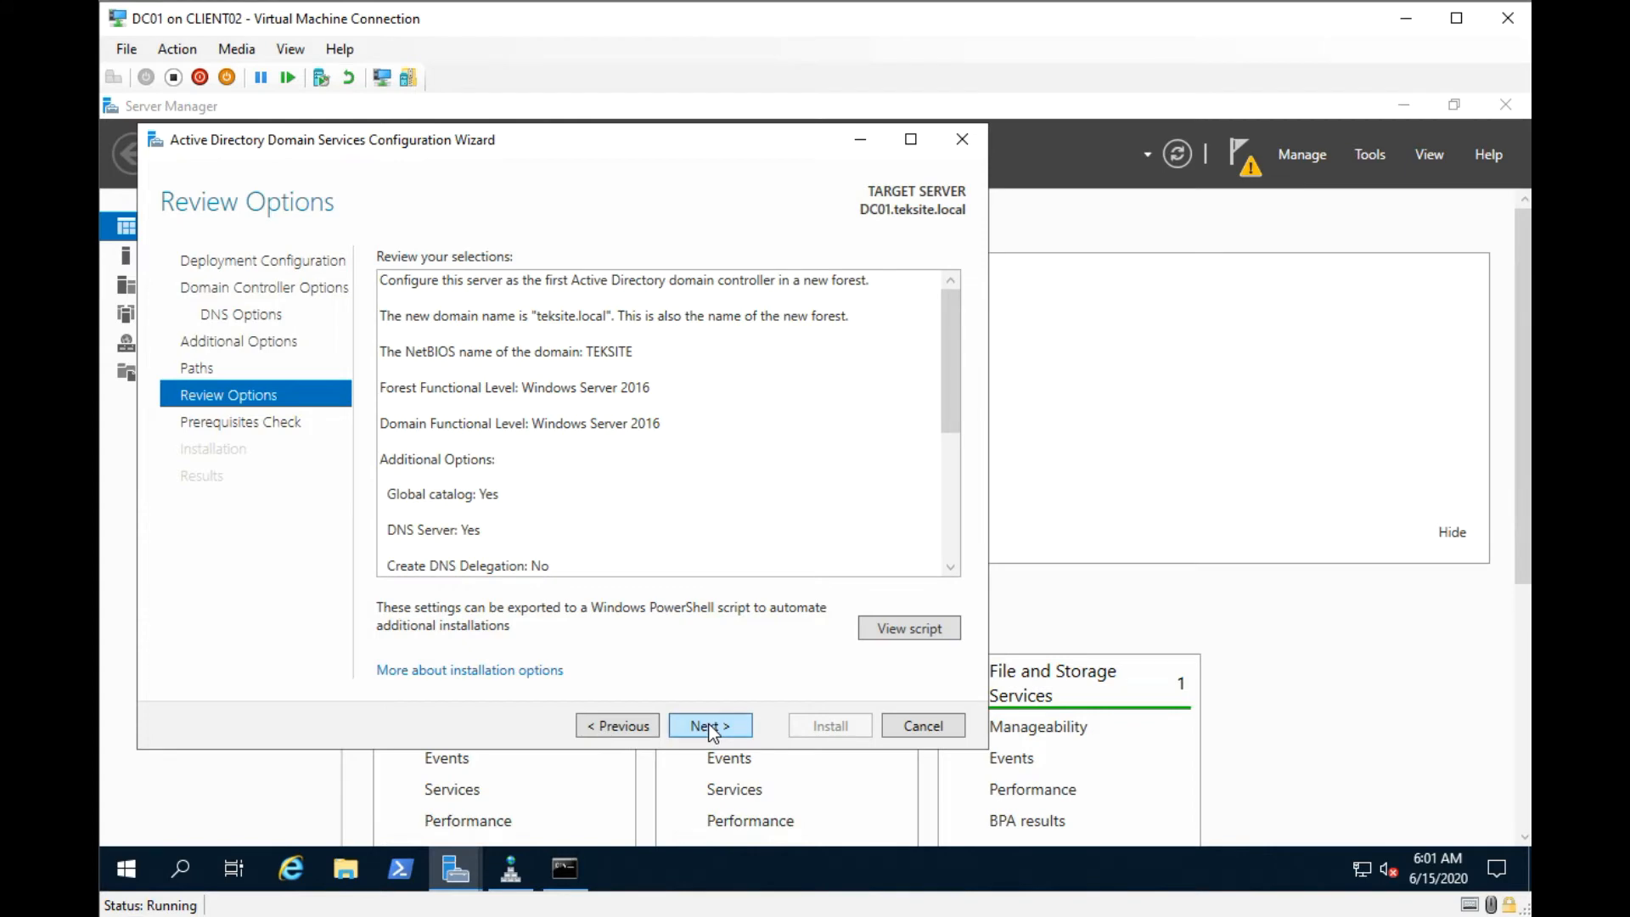
pyautogui.click(710, 725)
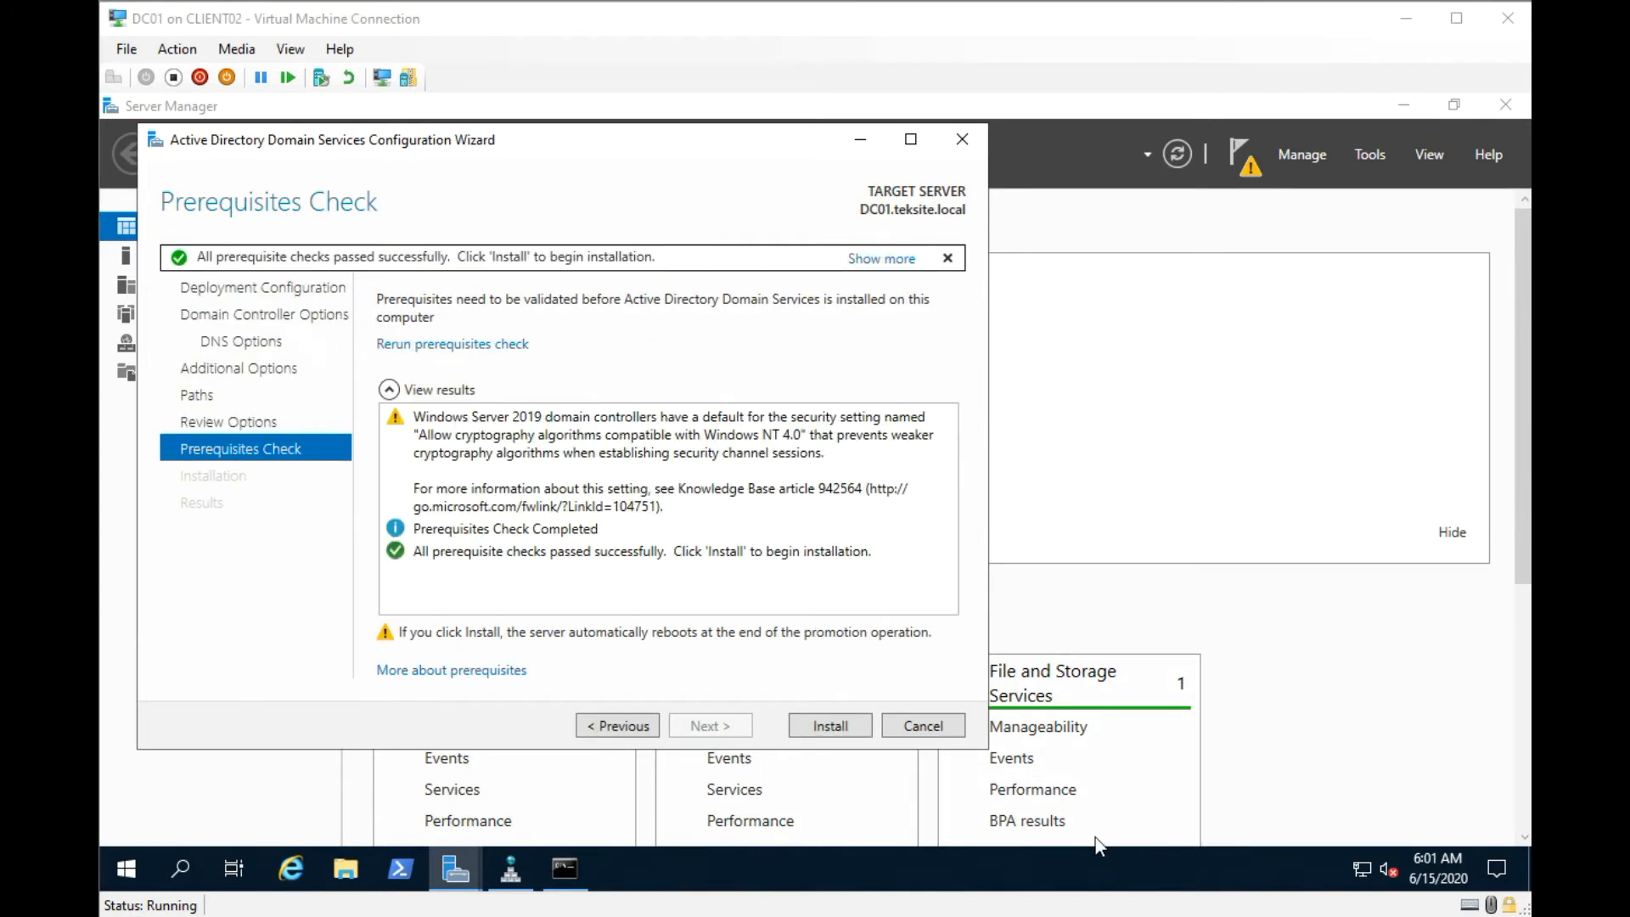
# Run the domain controller installation with its restart, and sign in as the domain Administrator with the account password.
pyautogui.click(844, 729)
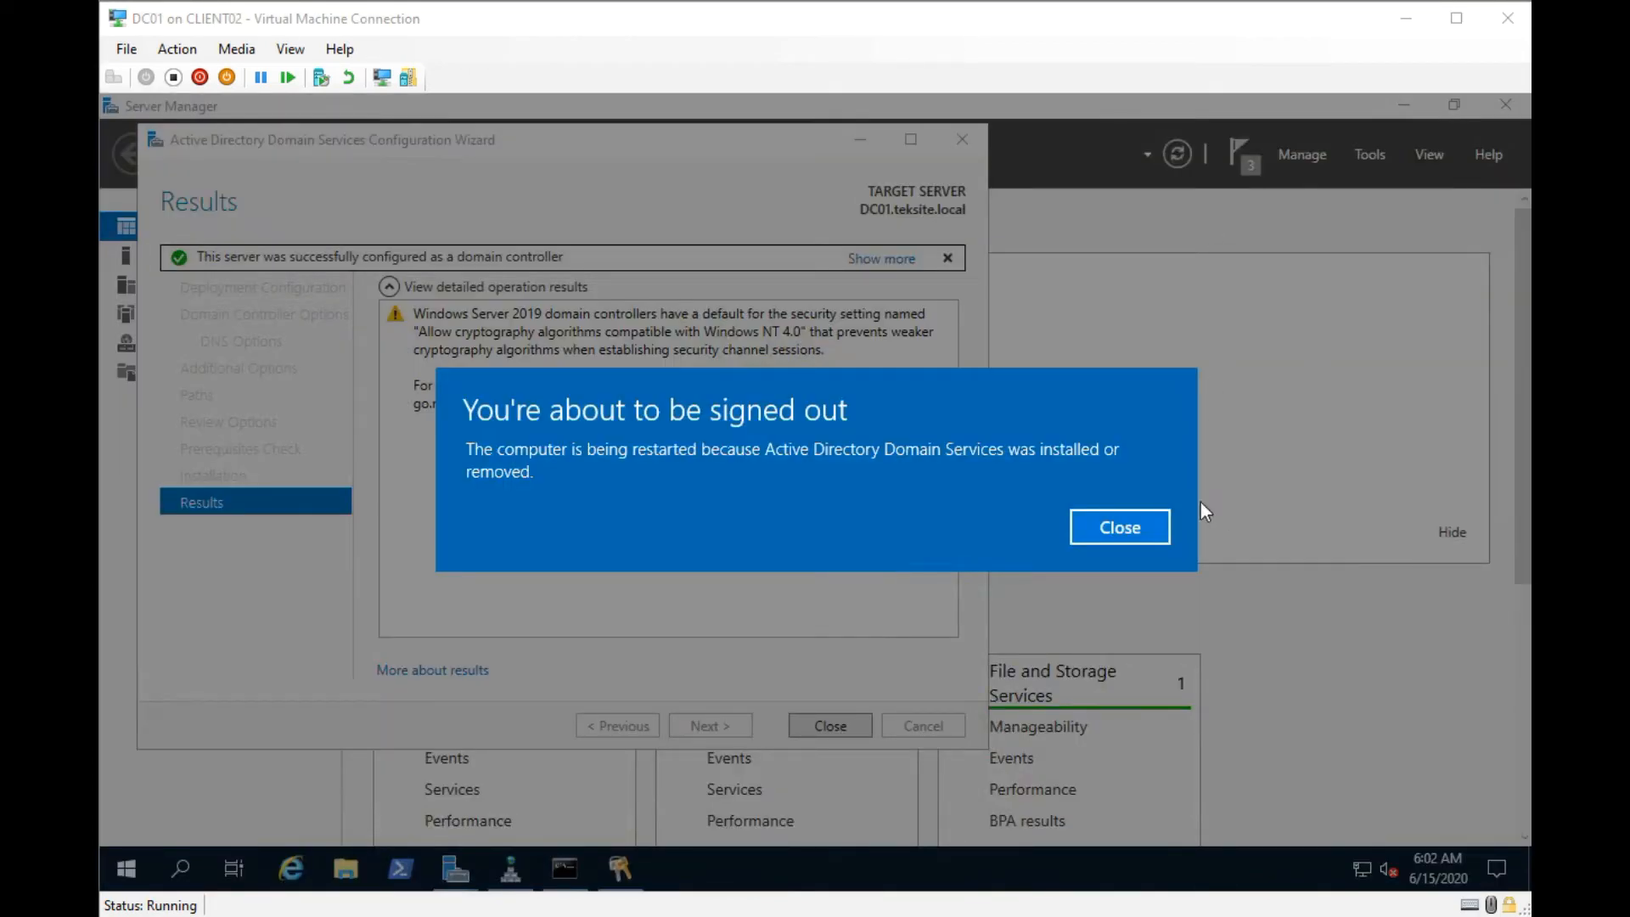
pyautogui.click(1122, 527)
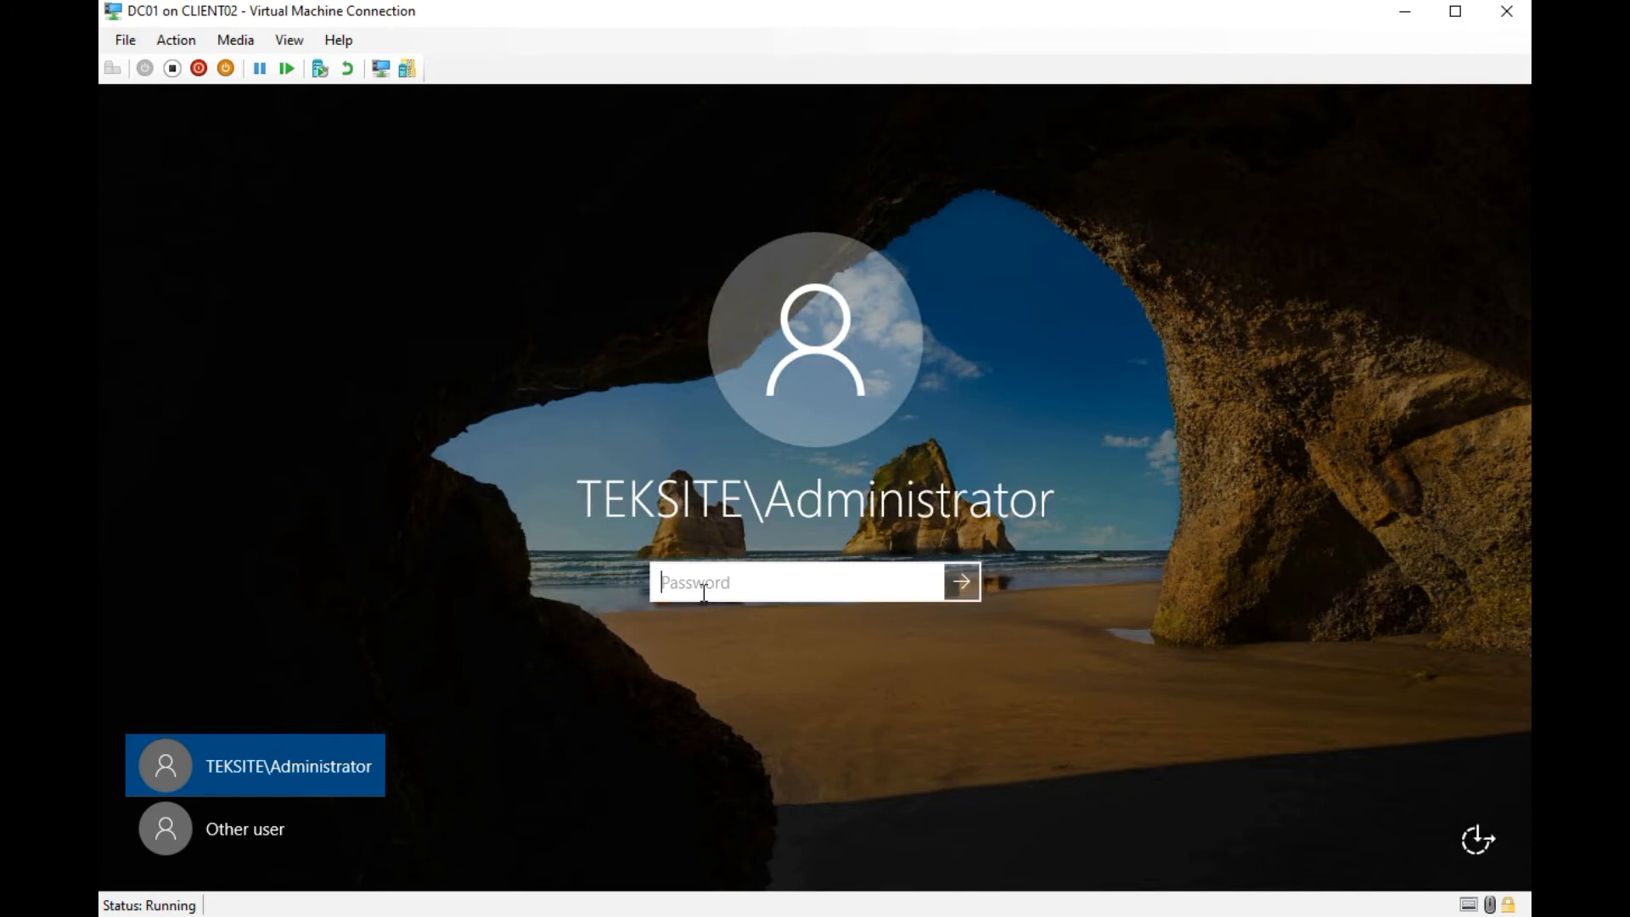
pyautogui.write('********')
pyautogui.press('Return')
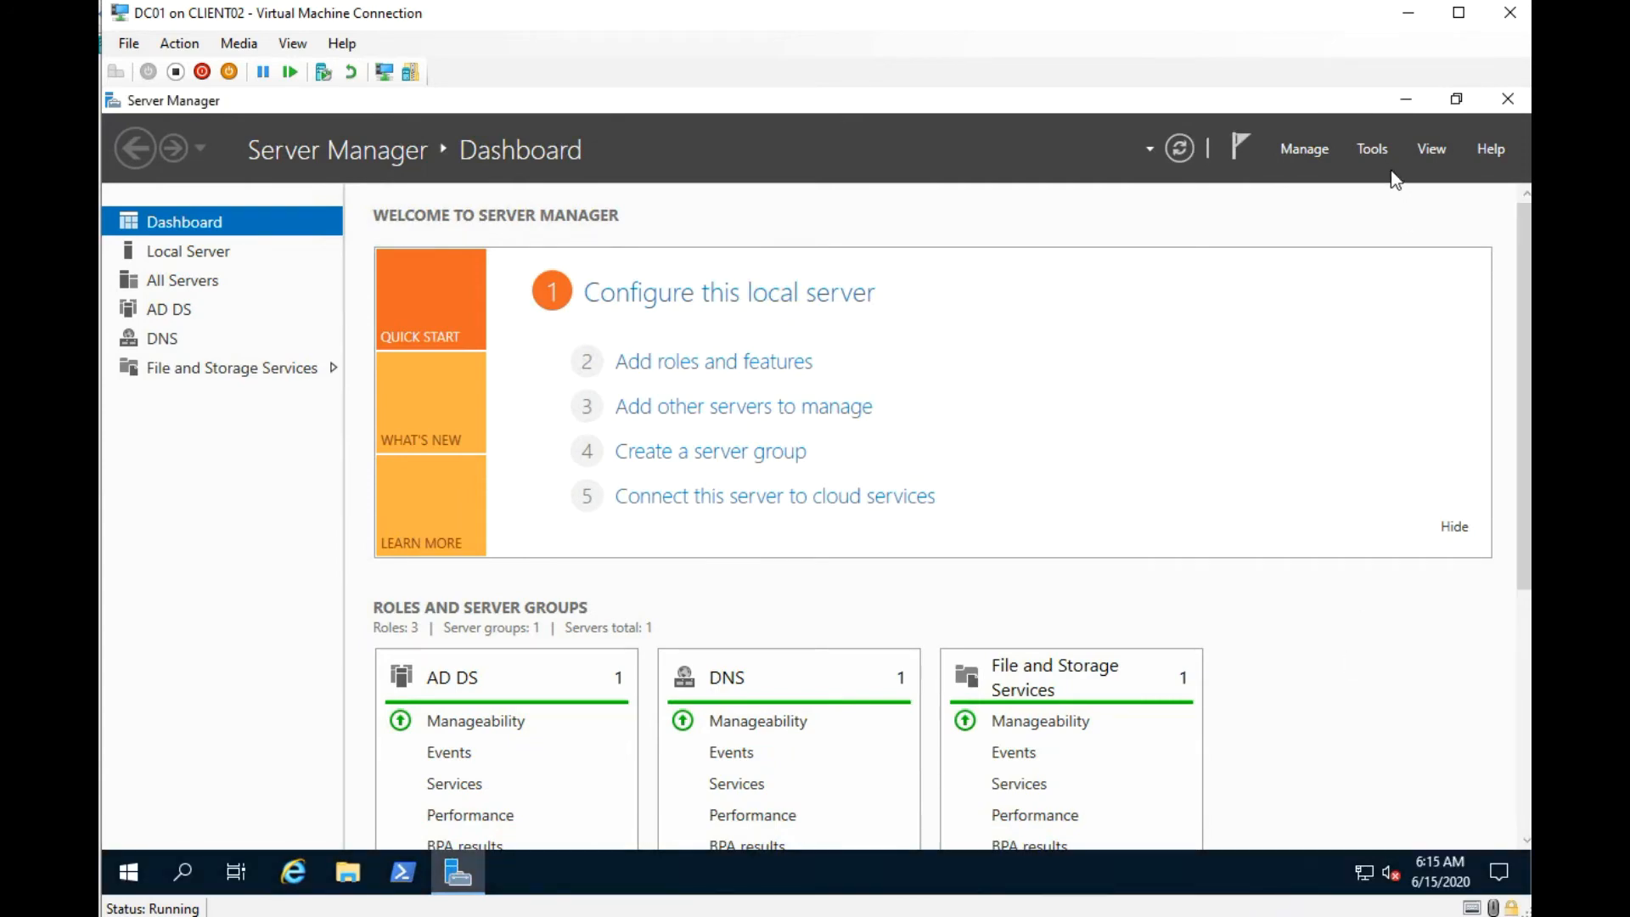
# Open Active Directory Users and Computers in a maximized window and view the Users container of teksite.local.
pyautogui.click(1378, 152)
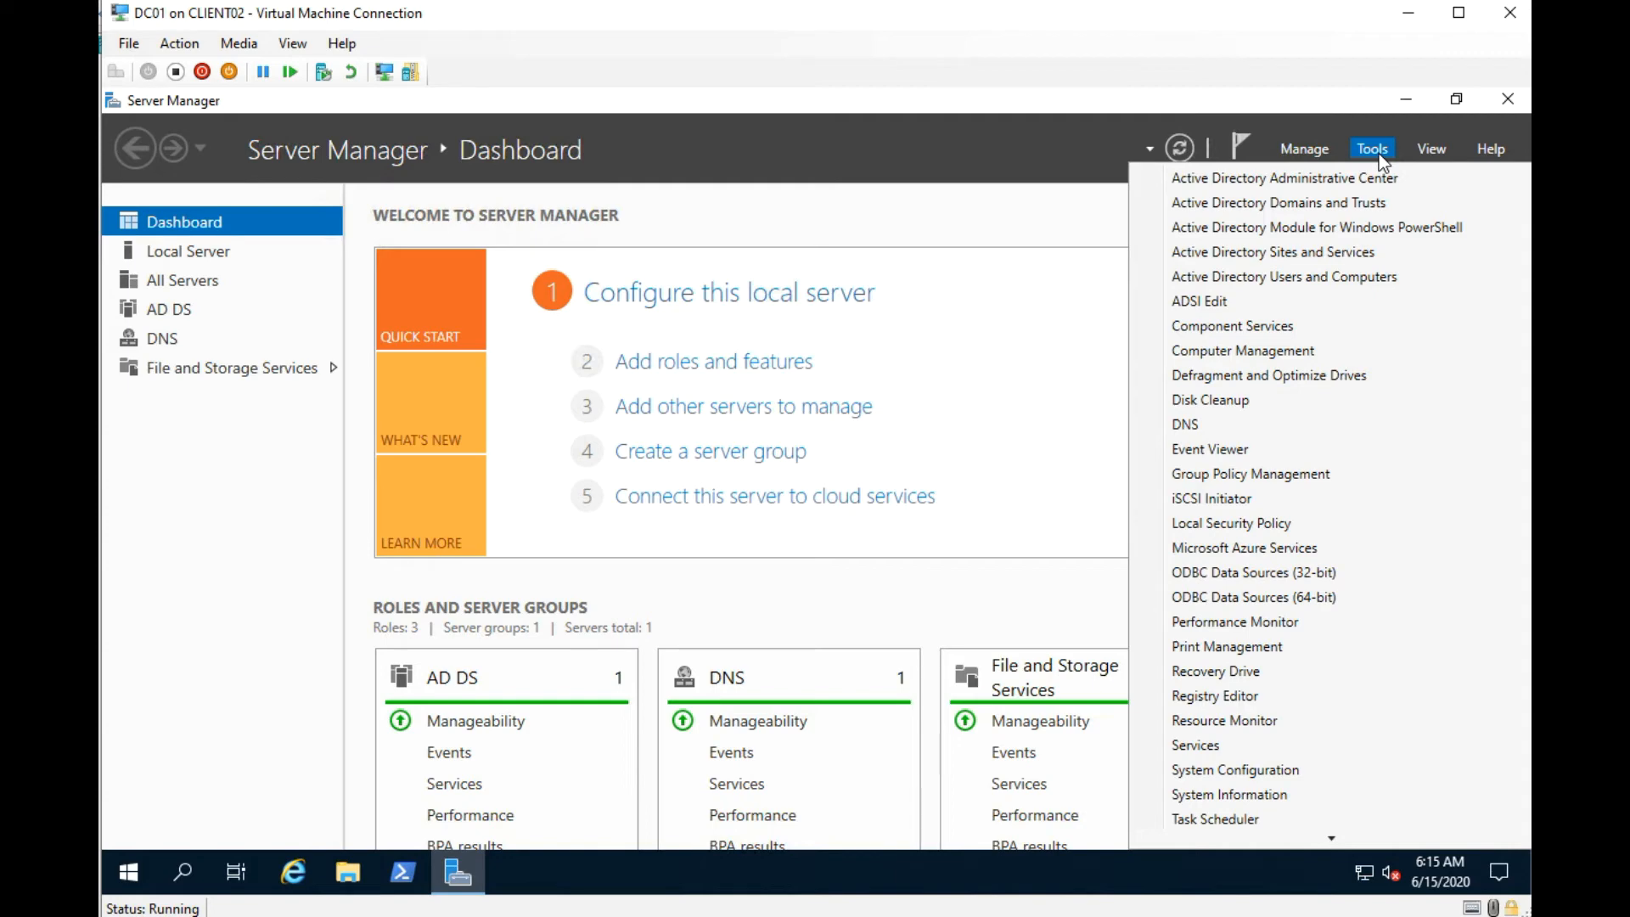
pyautogui.click(1357, 278)
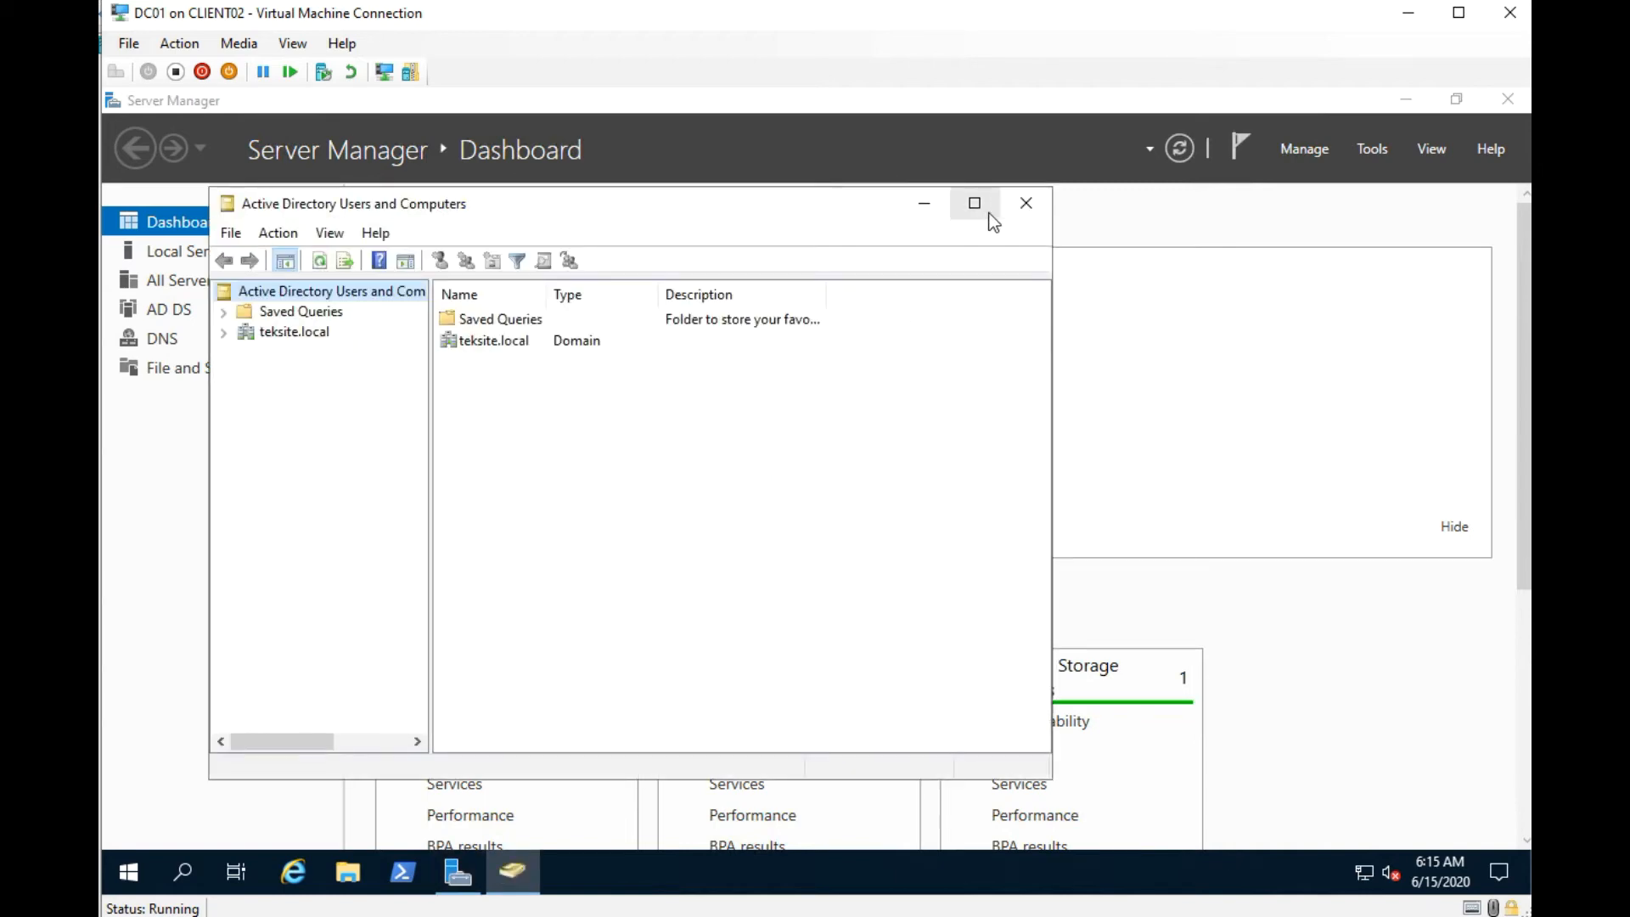
pyautogui.click(975, 204)
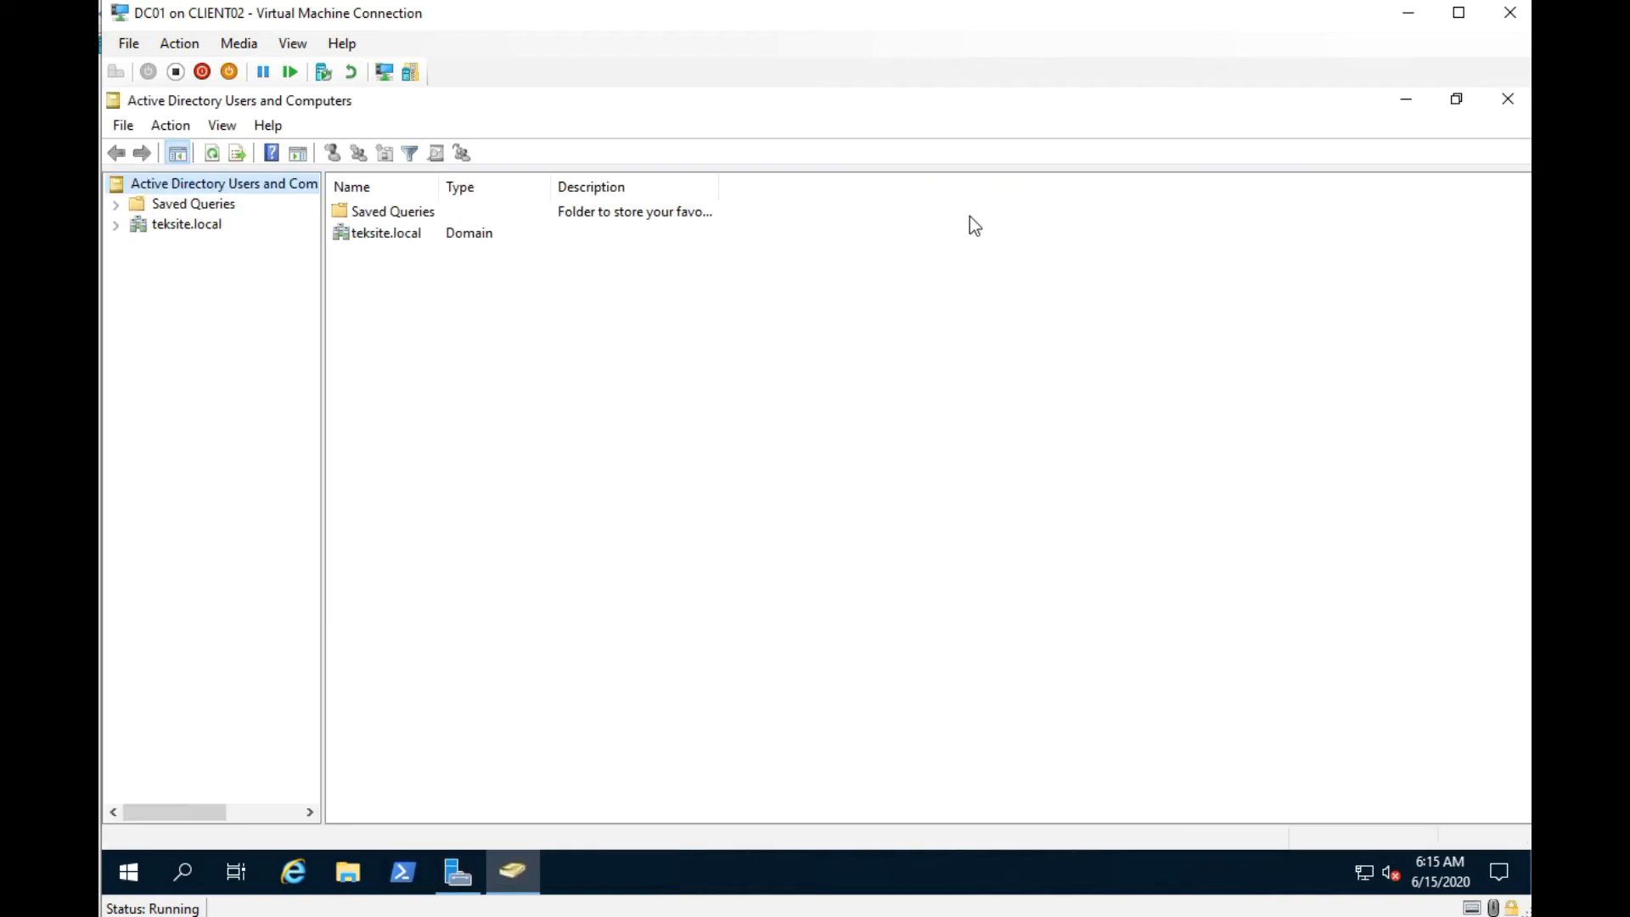
pyautogui.click(117, 225)
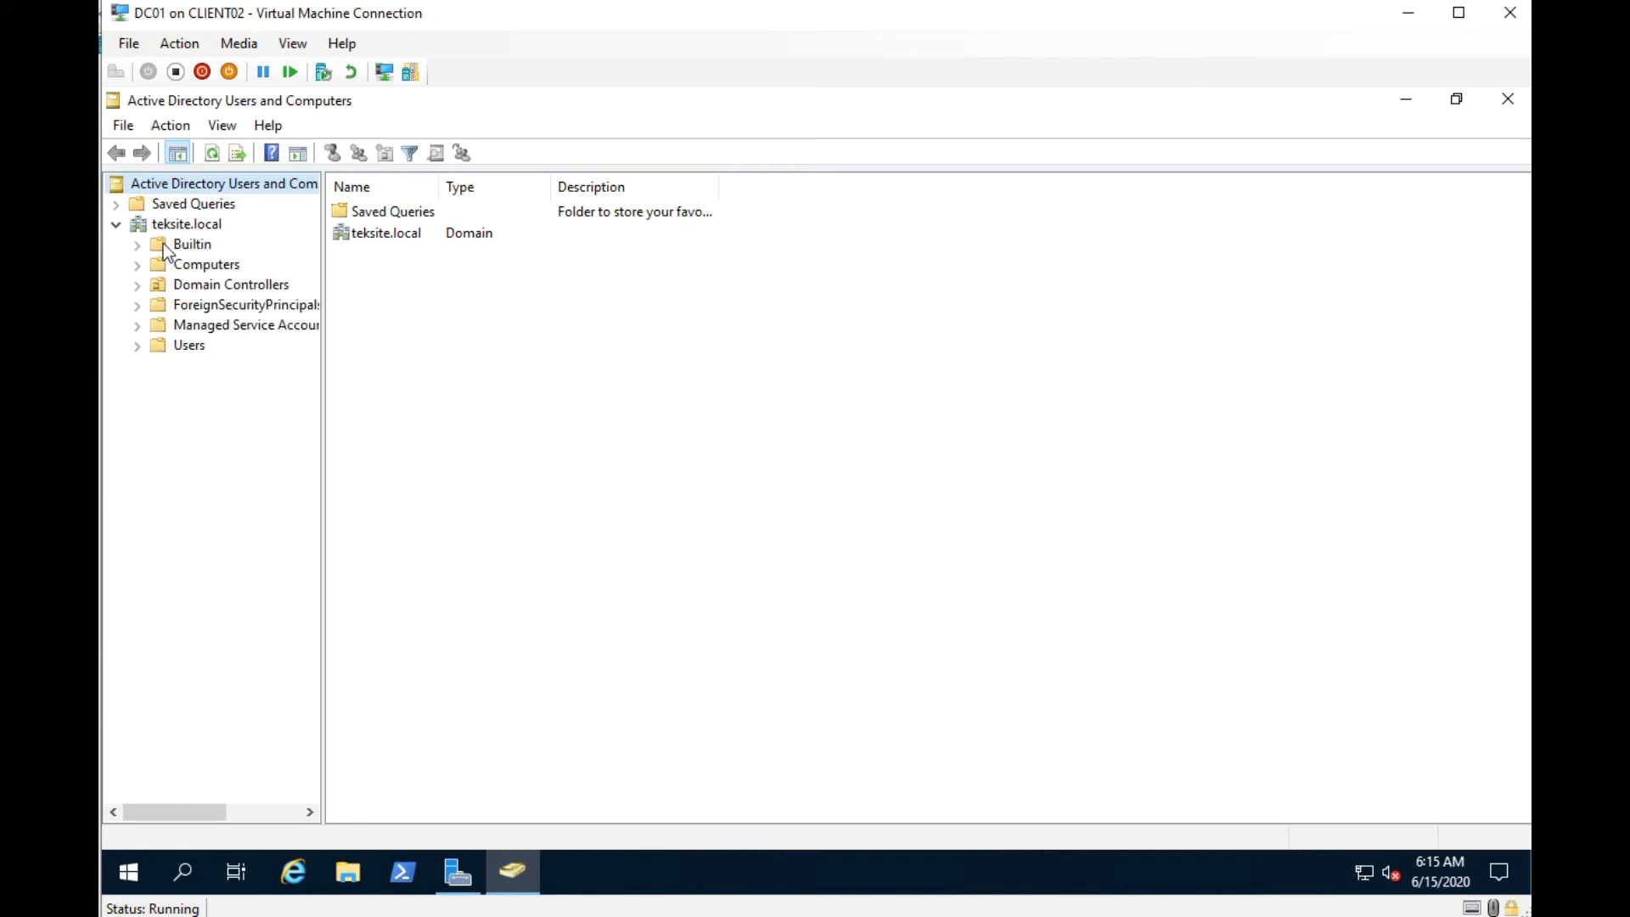
pyautogui.click(186, 346)
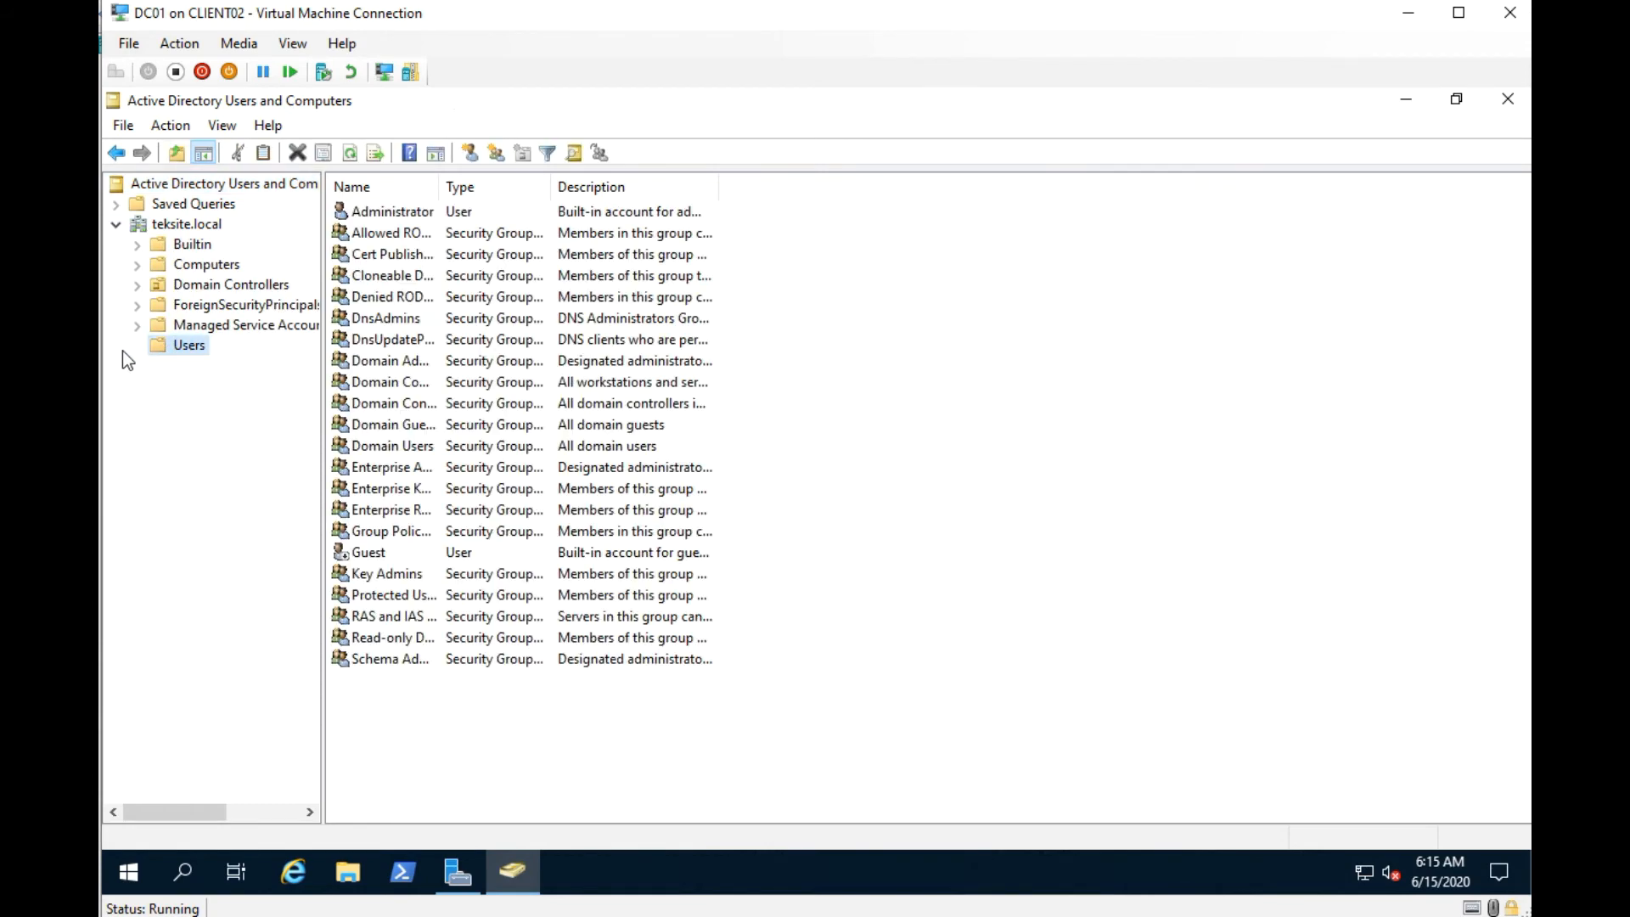
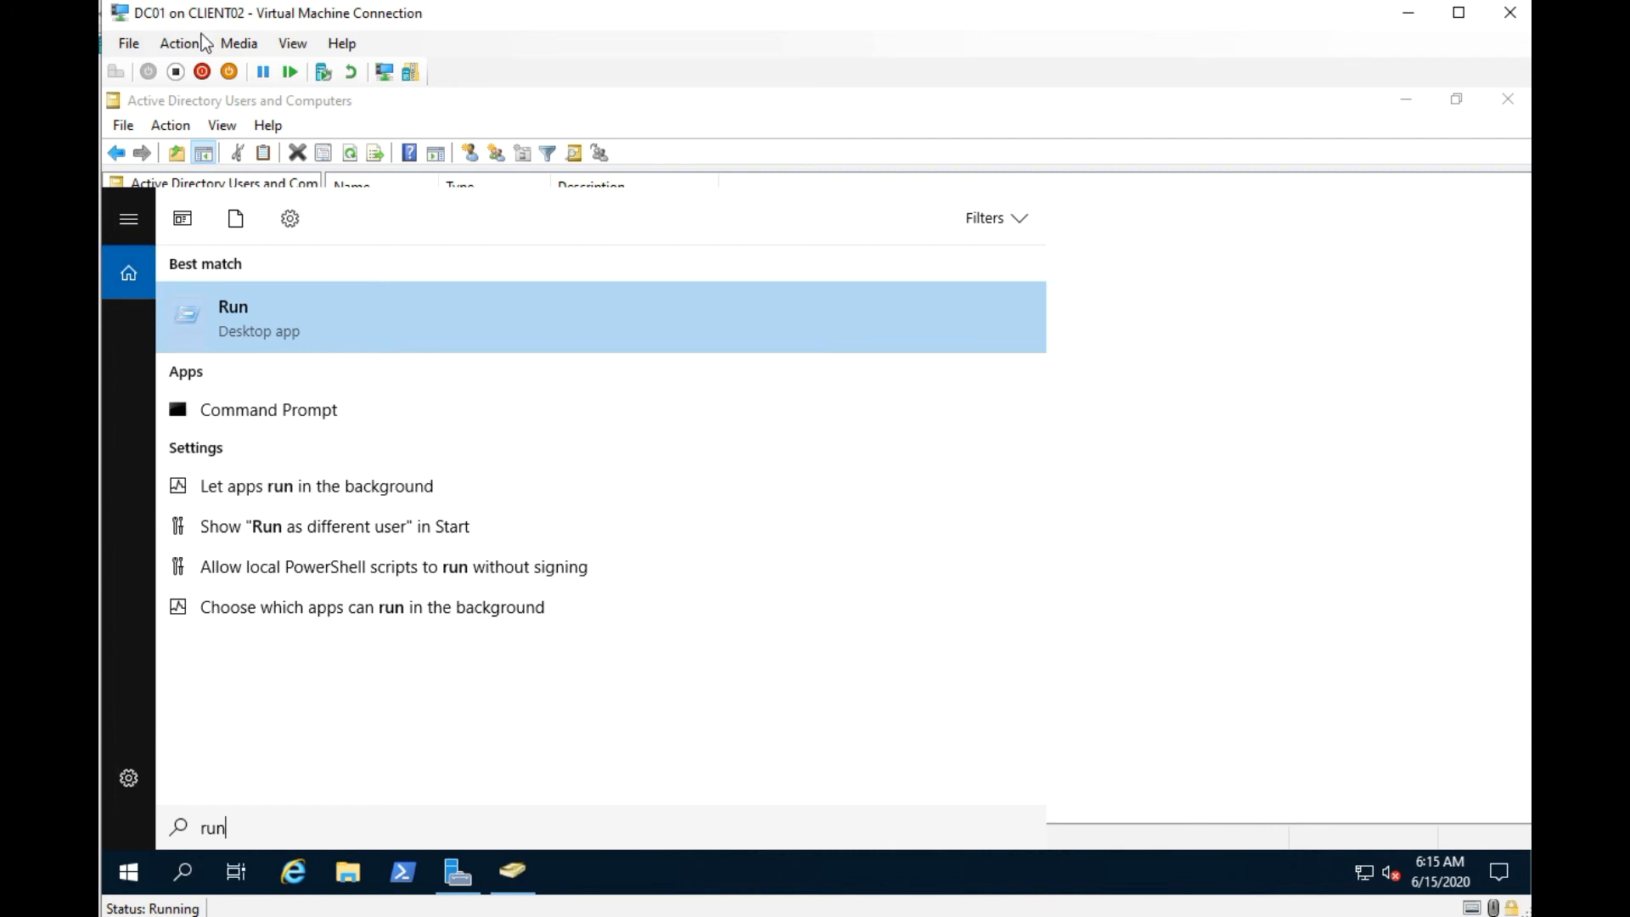
# Open the system32 folder through the Run dialog and look for the ntds.dit file.
pyautogui.click(264, 348)
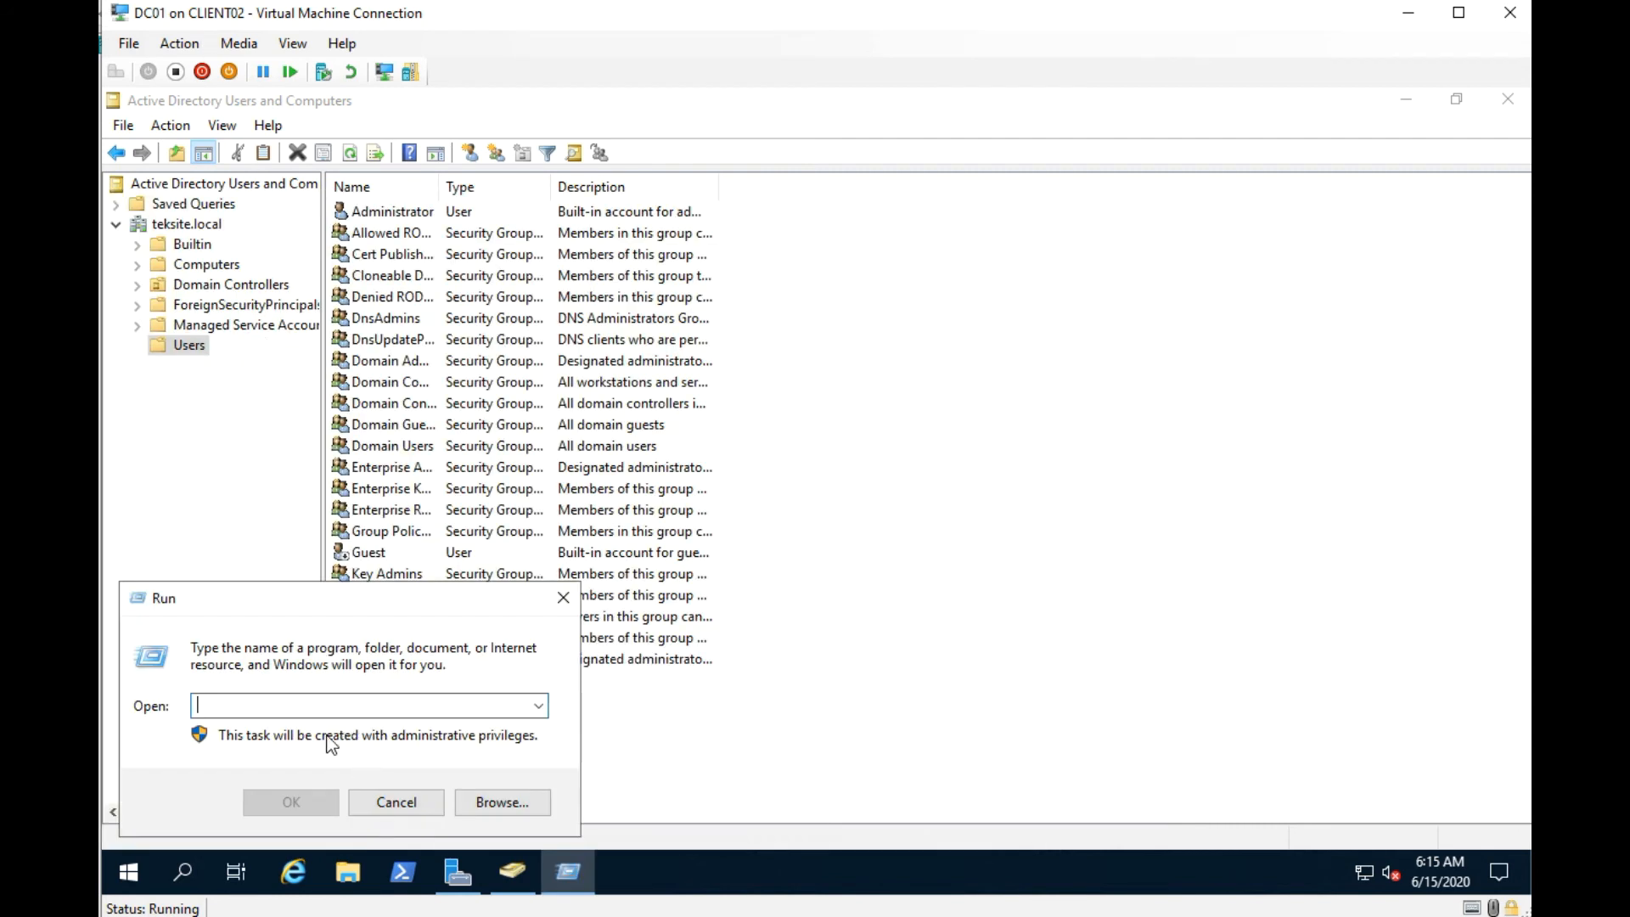
pyautogui.write('system32')
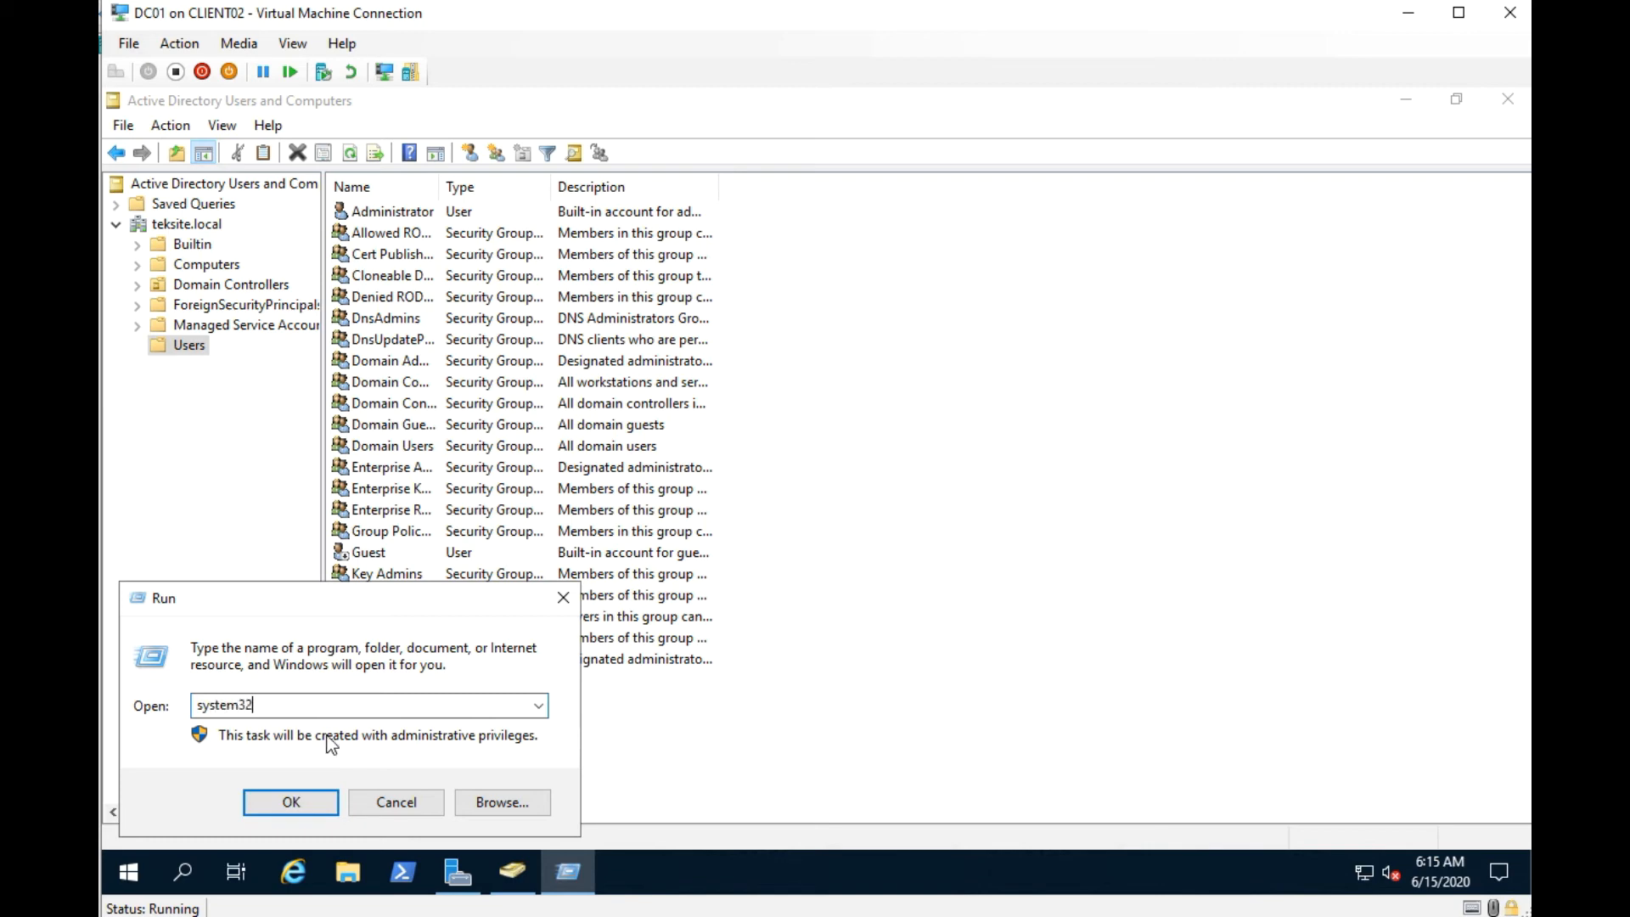
pyautogui.press('Return')
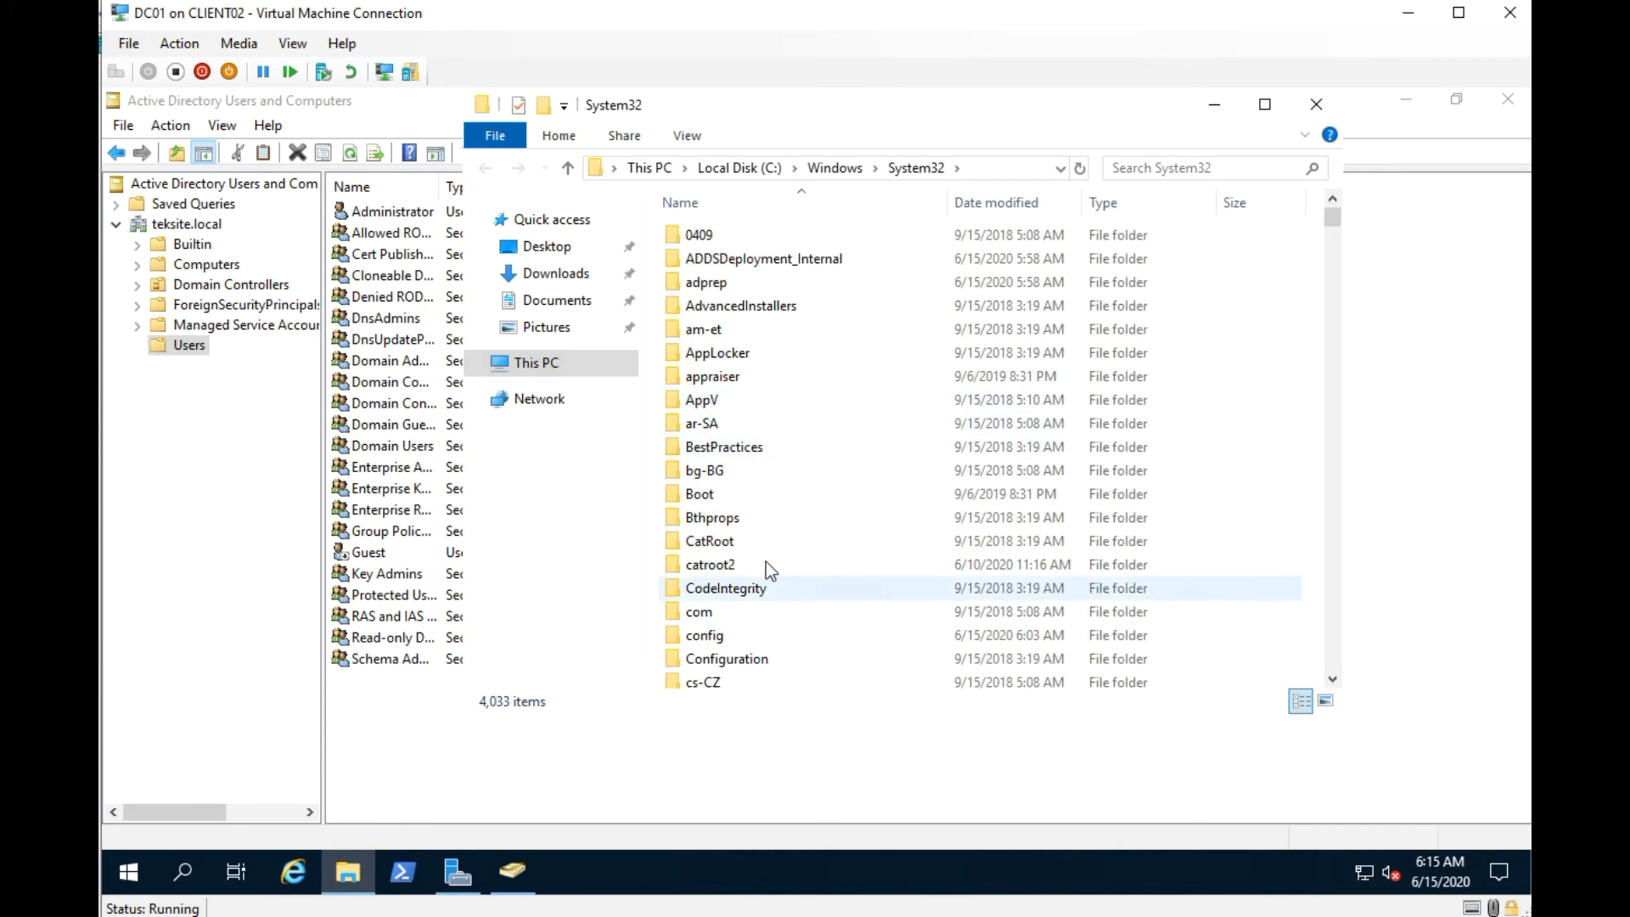
pyautogui.scroll(-3, 798, 487)
pyautogui.scroll(-1, 765, 509)
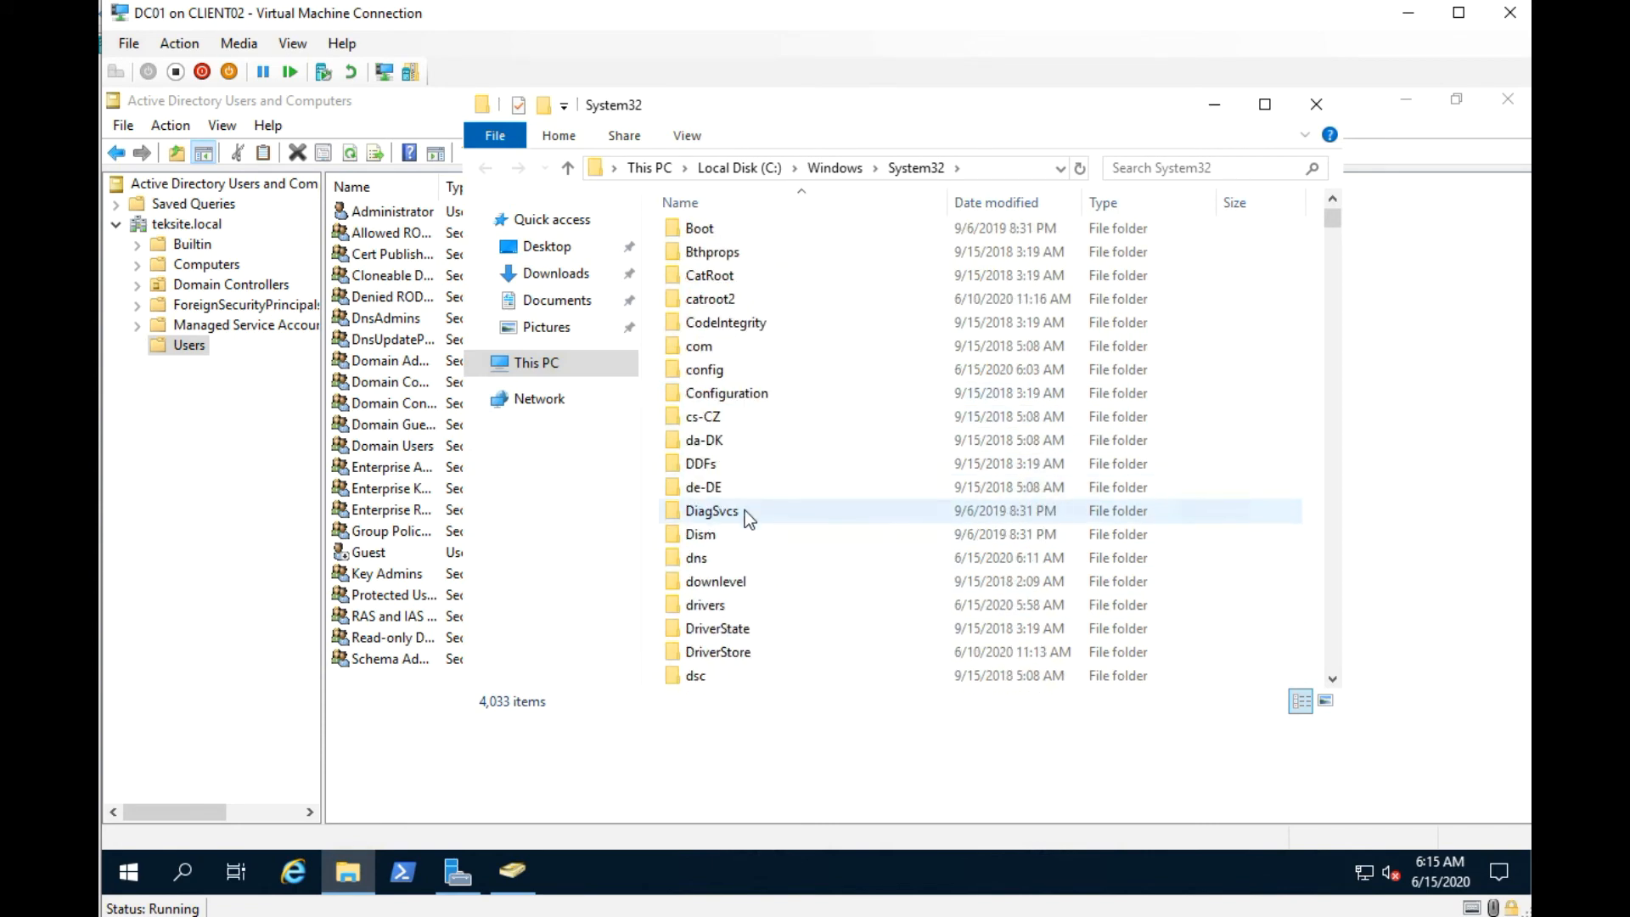
pyautogui.click(717, 514)
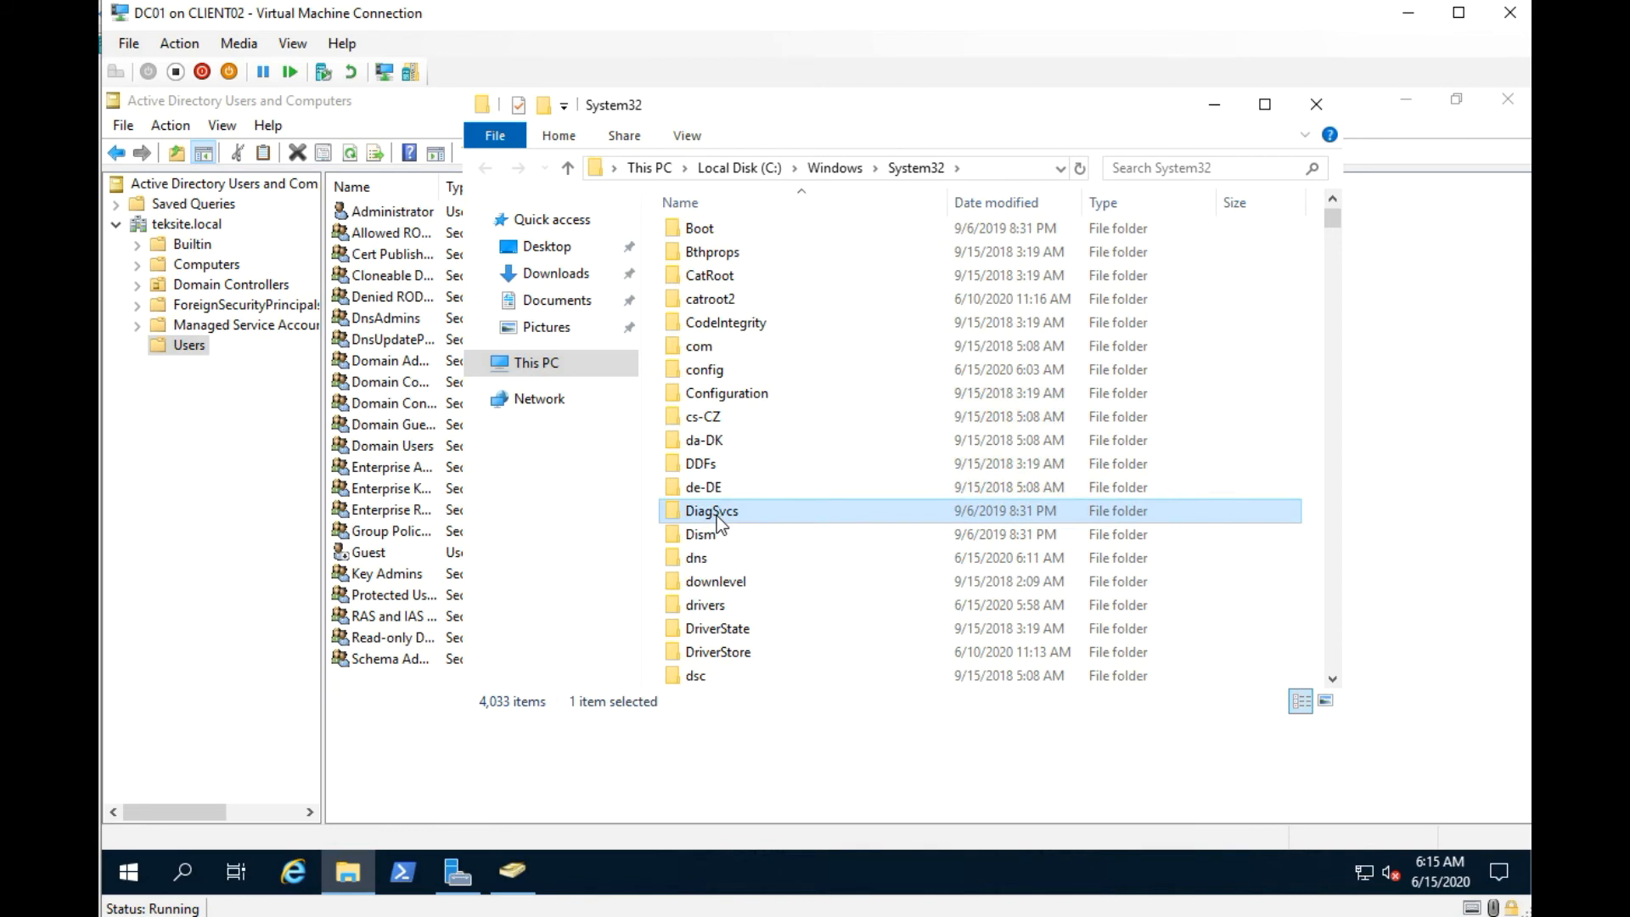
pyautogui.press('n')
pyautogui.press('n')
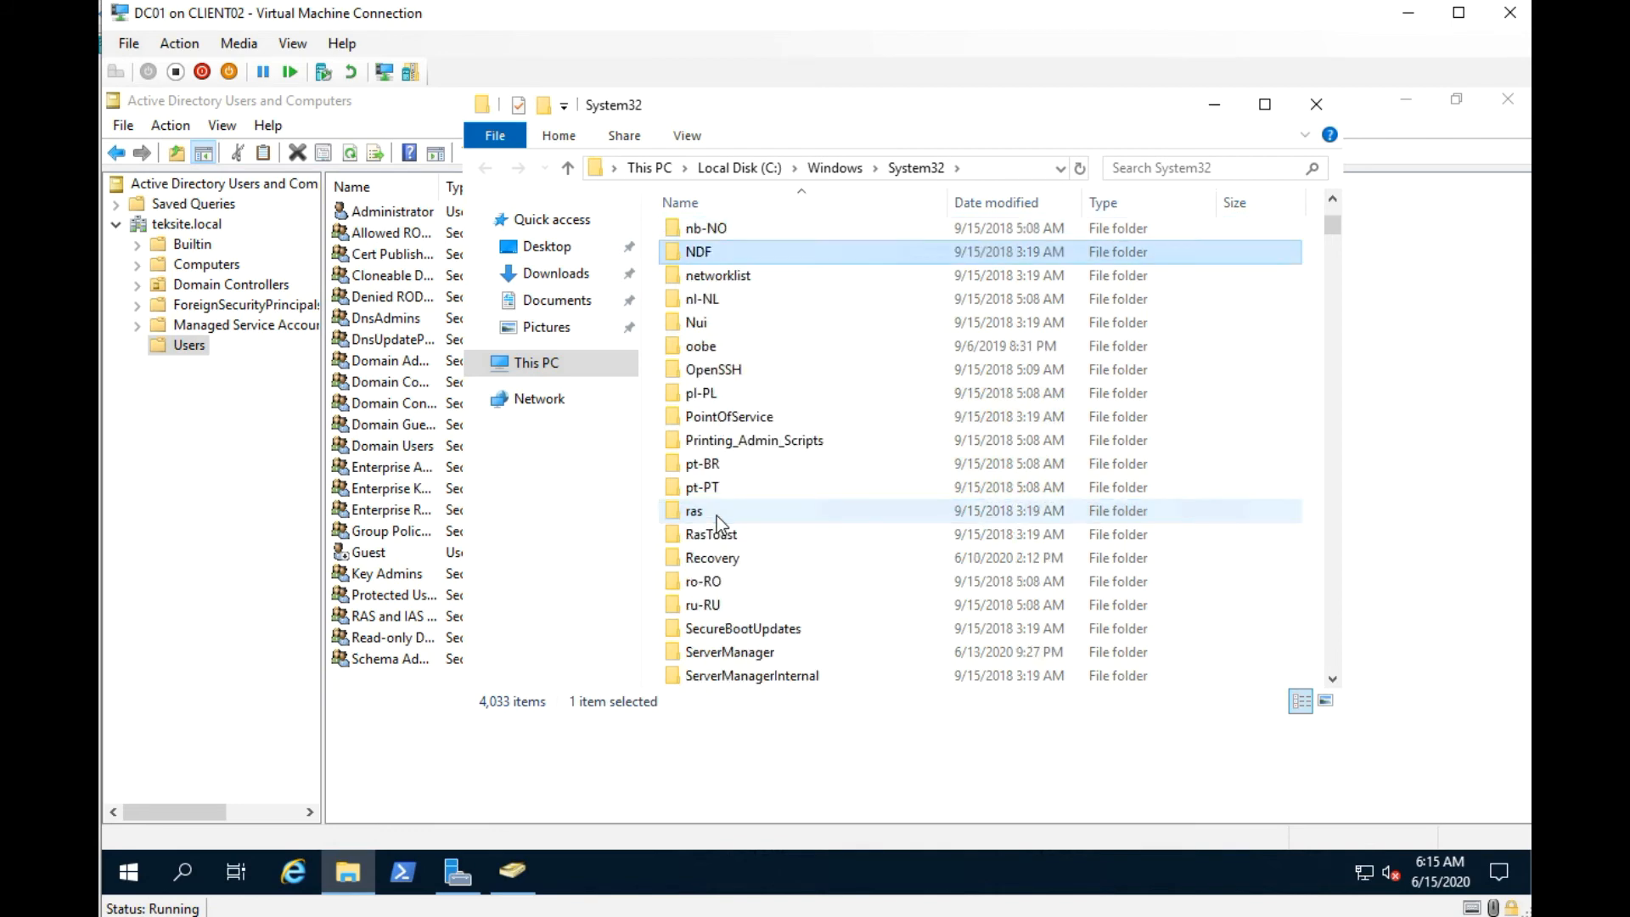
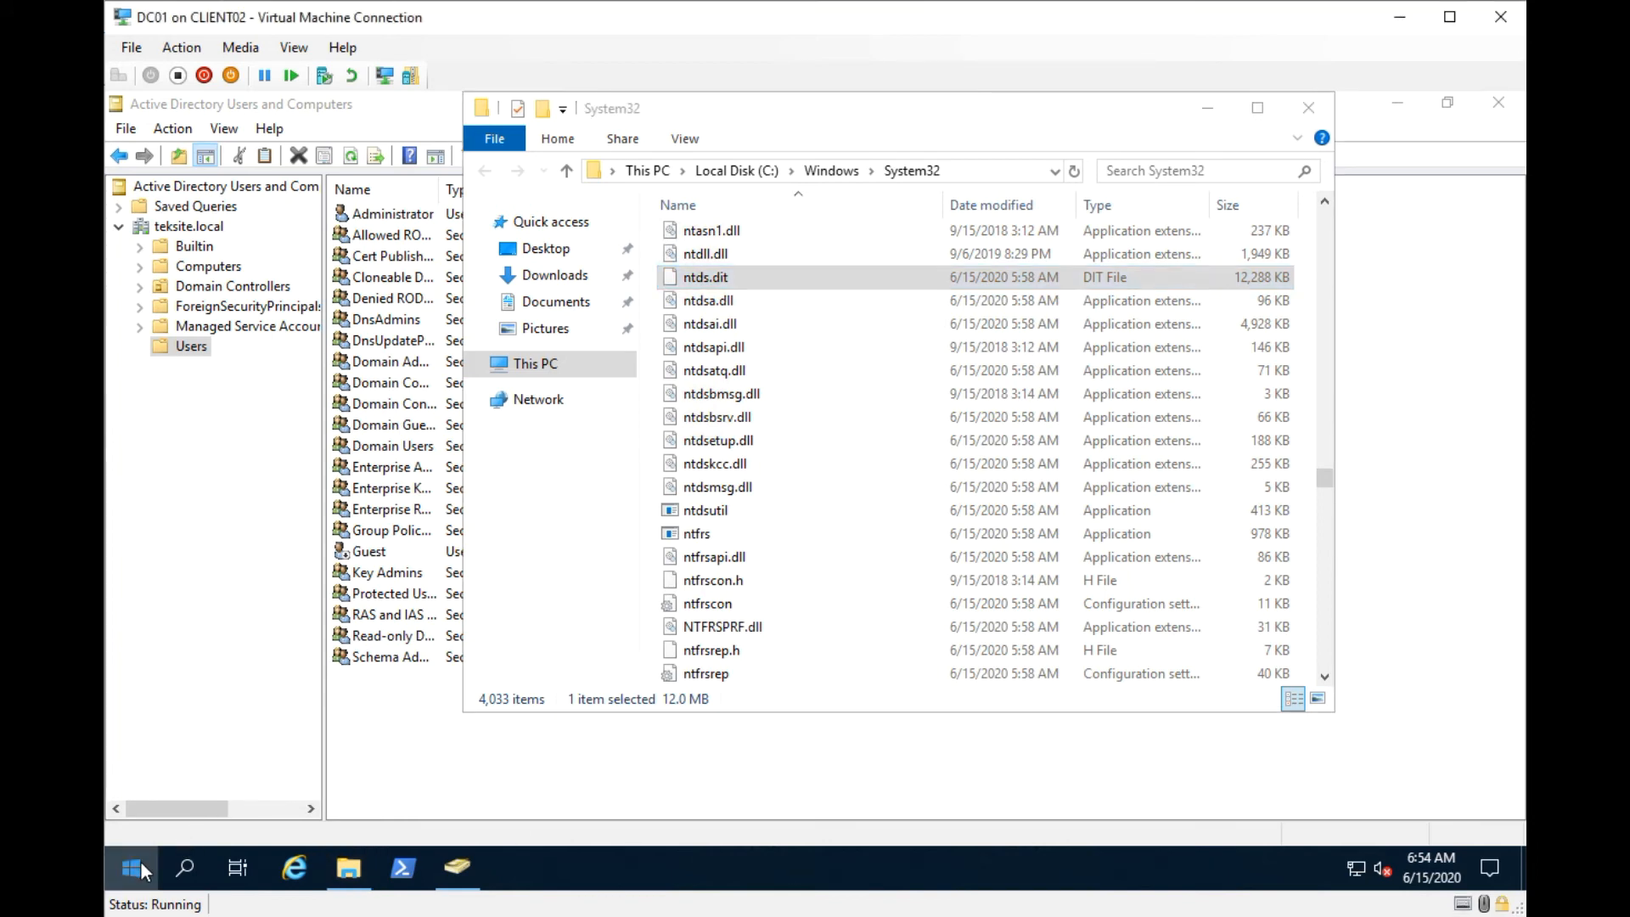
# Open DNS Manager from Server Manager and expand the teksite.local zone under Forward Lookup Zones.
pyautogui.click(139, 861)
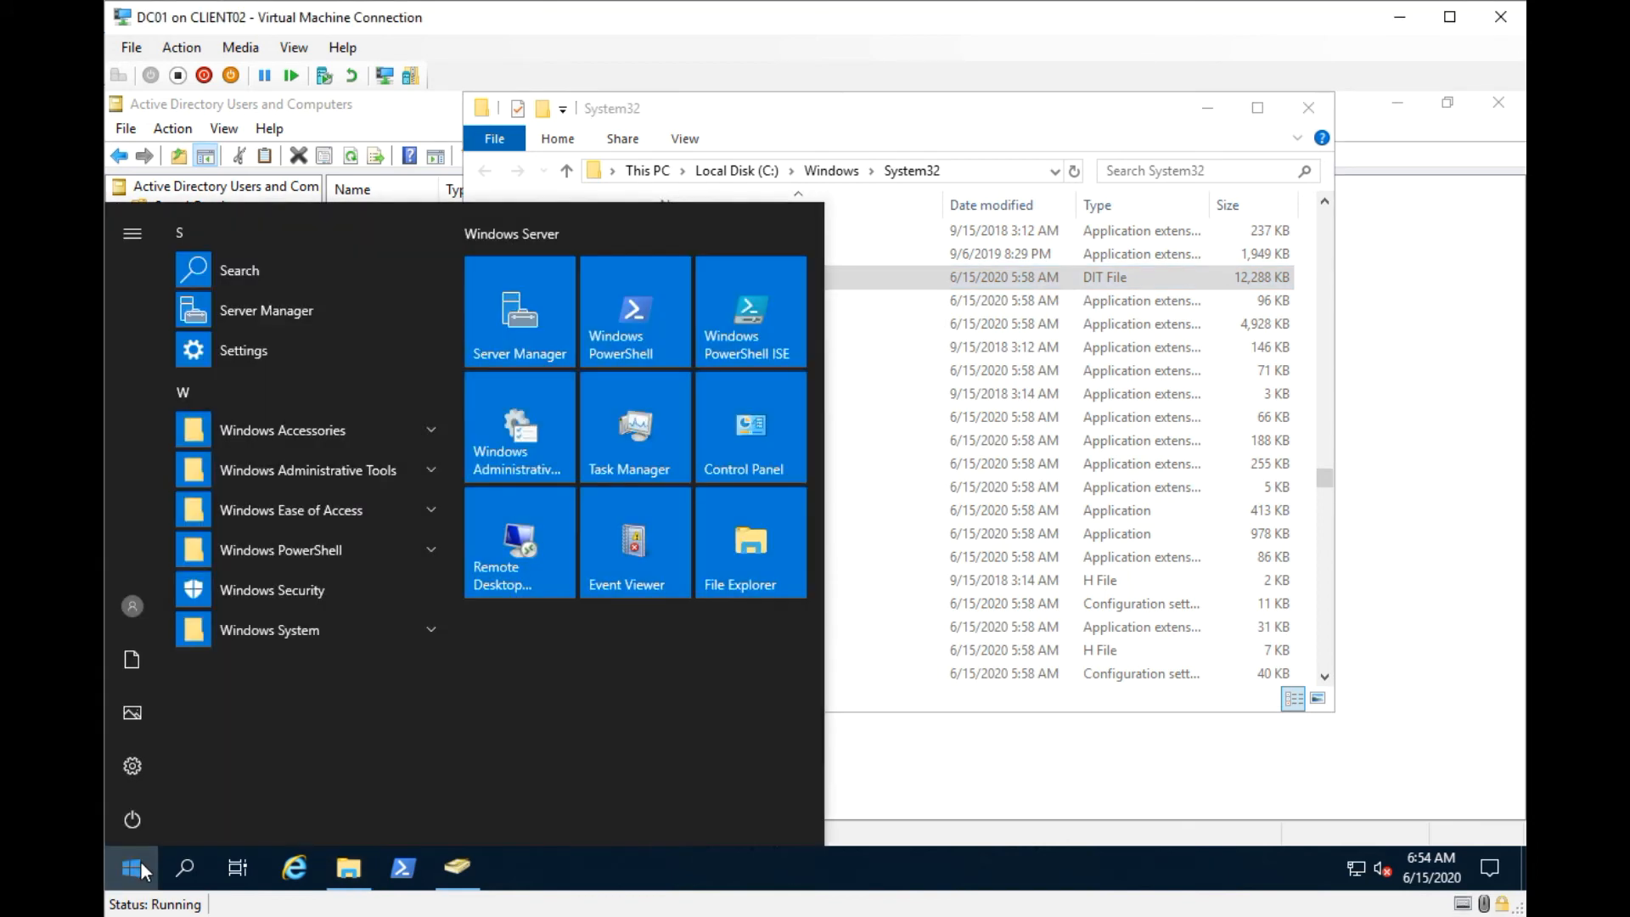
pyautogui.click(532, 348)
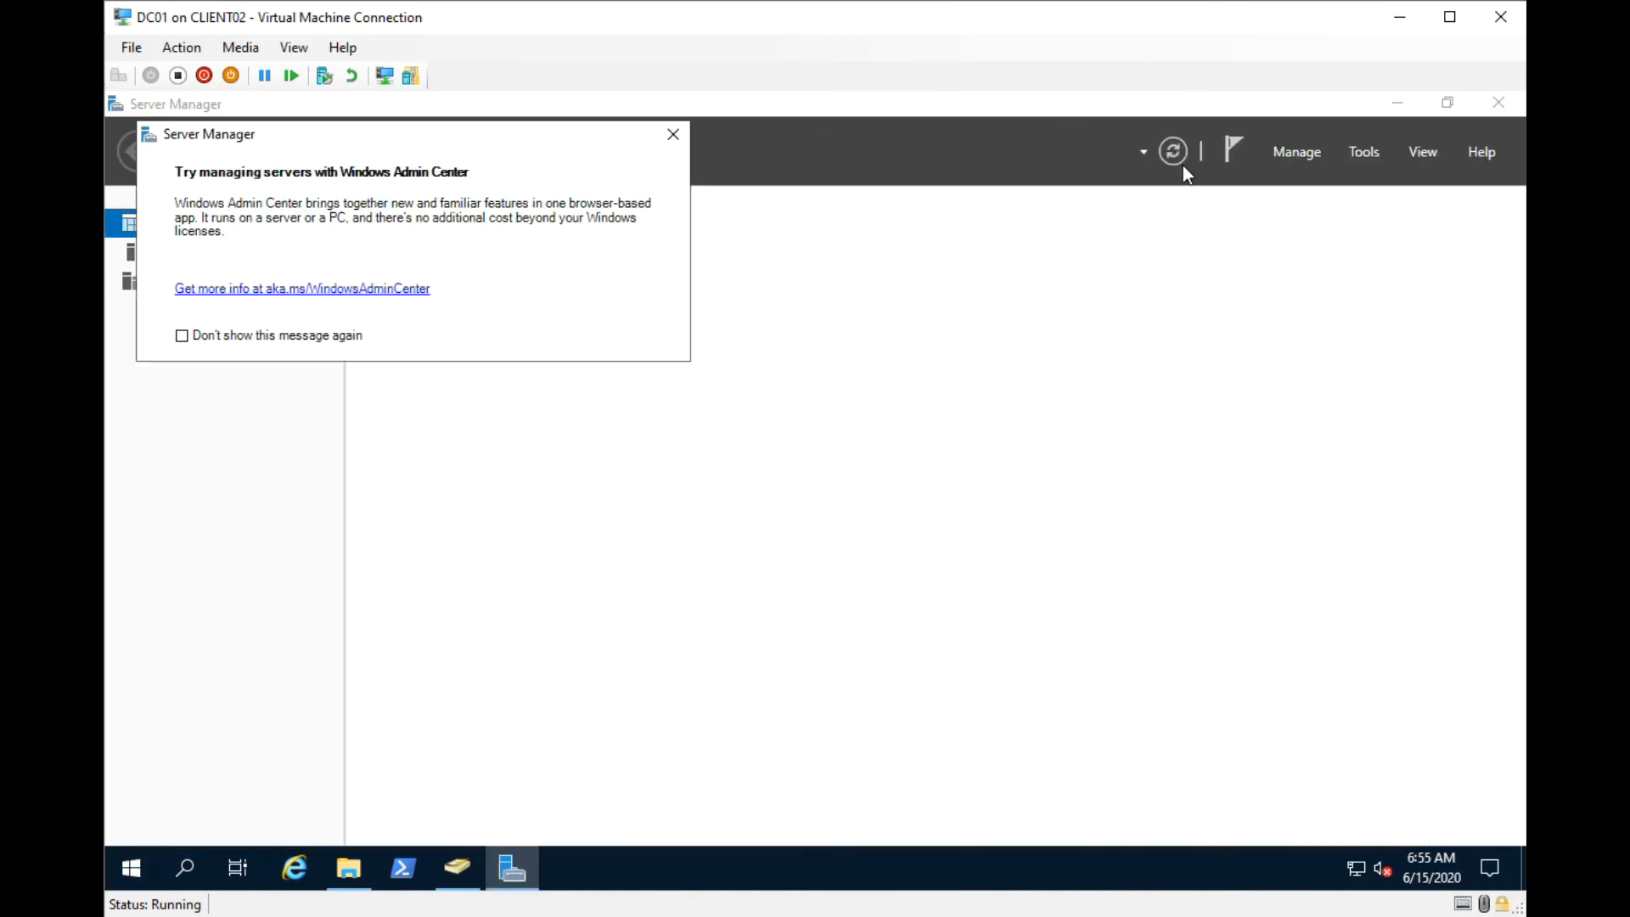
pyautogui.click(674, 134)
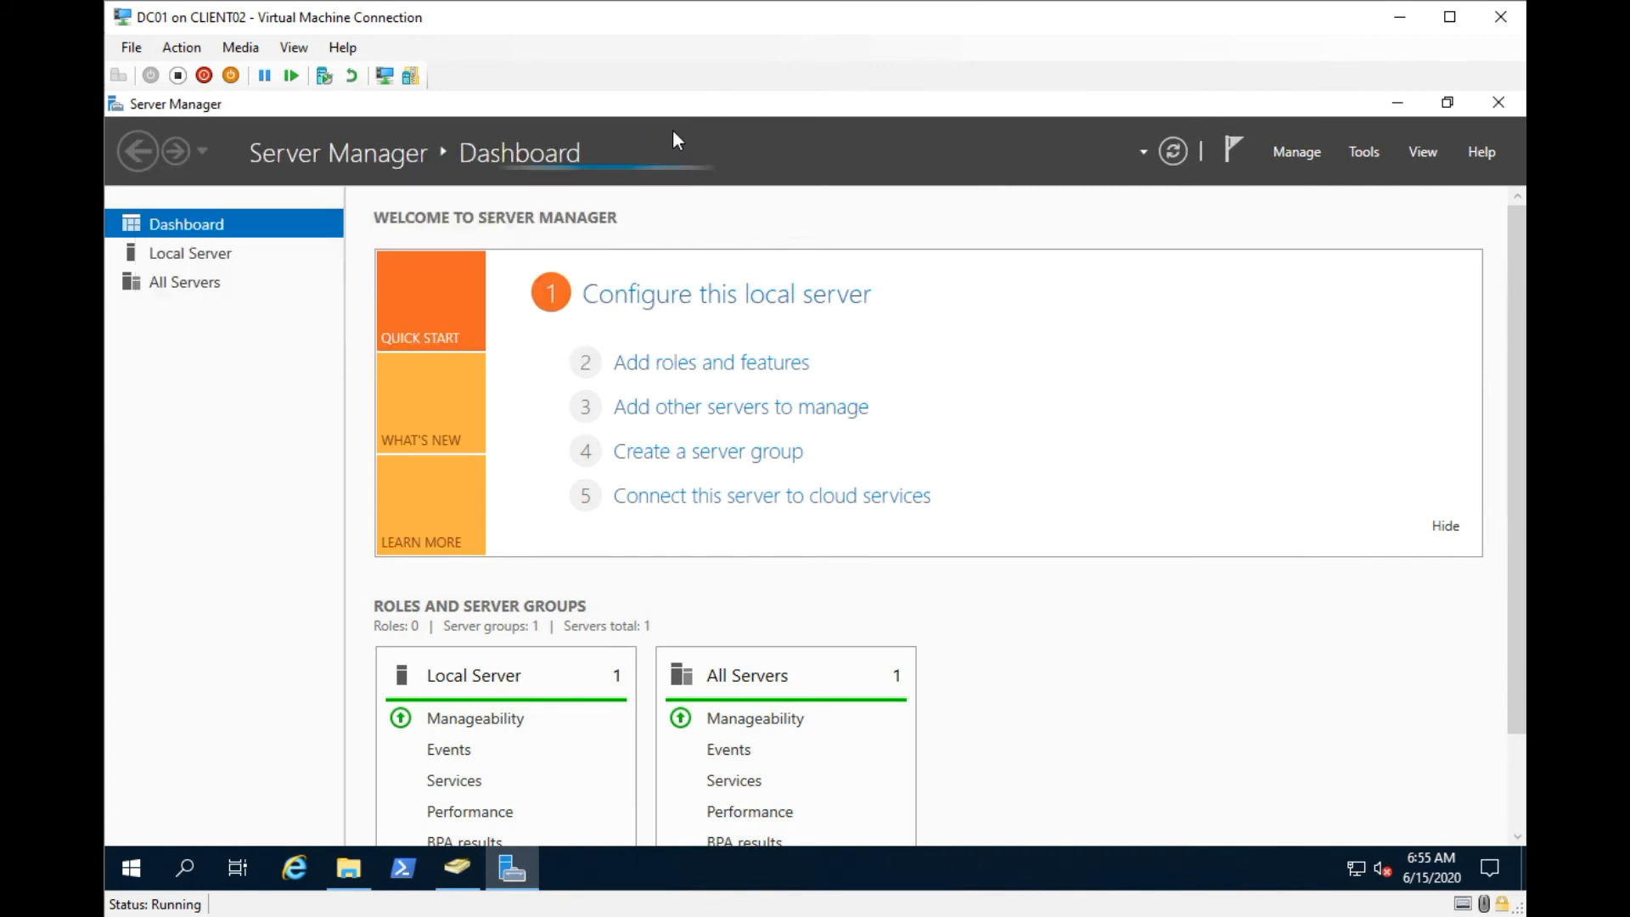
pyautogui.click(1358, 153)
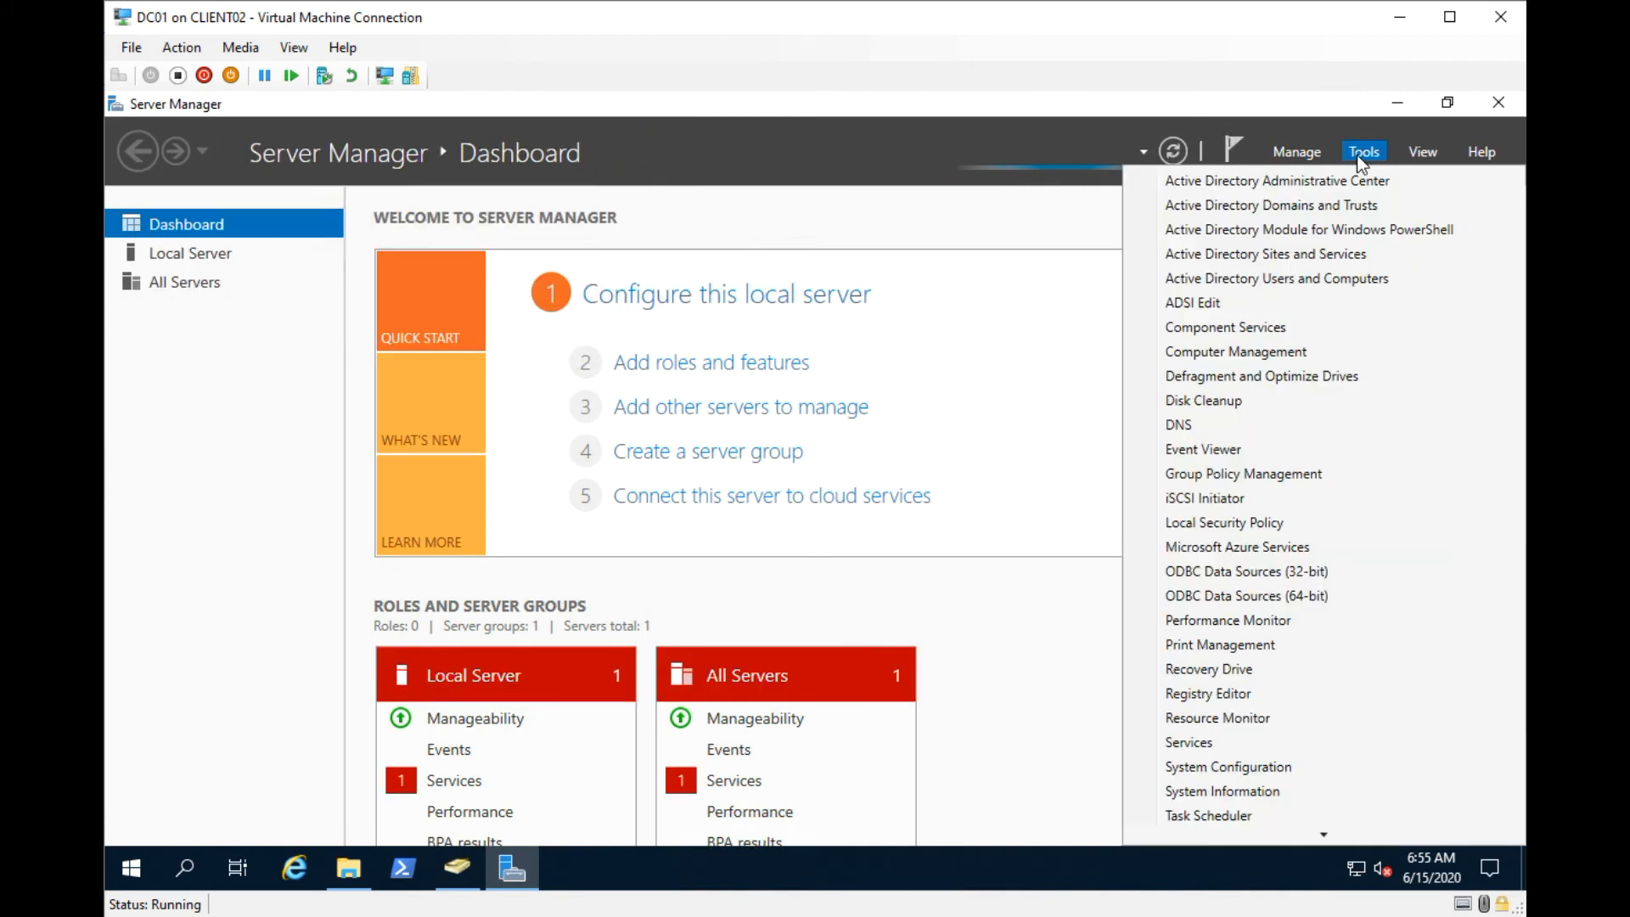
pyautogui.click(1200, 429)
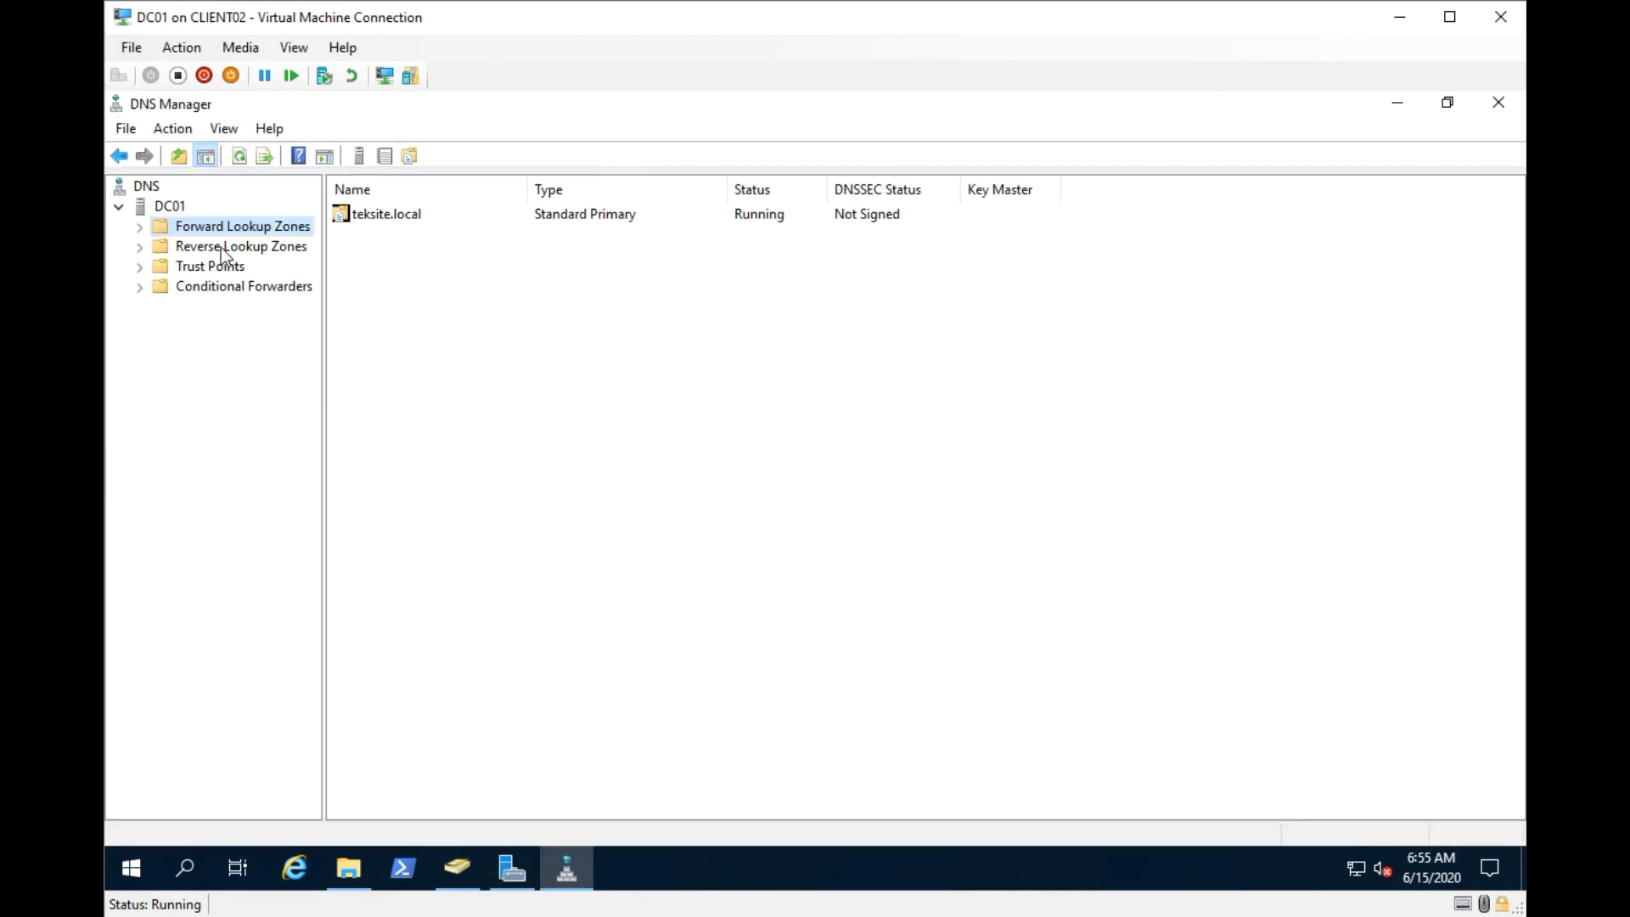
pyautogui.click(139, 227)
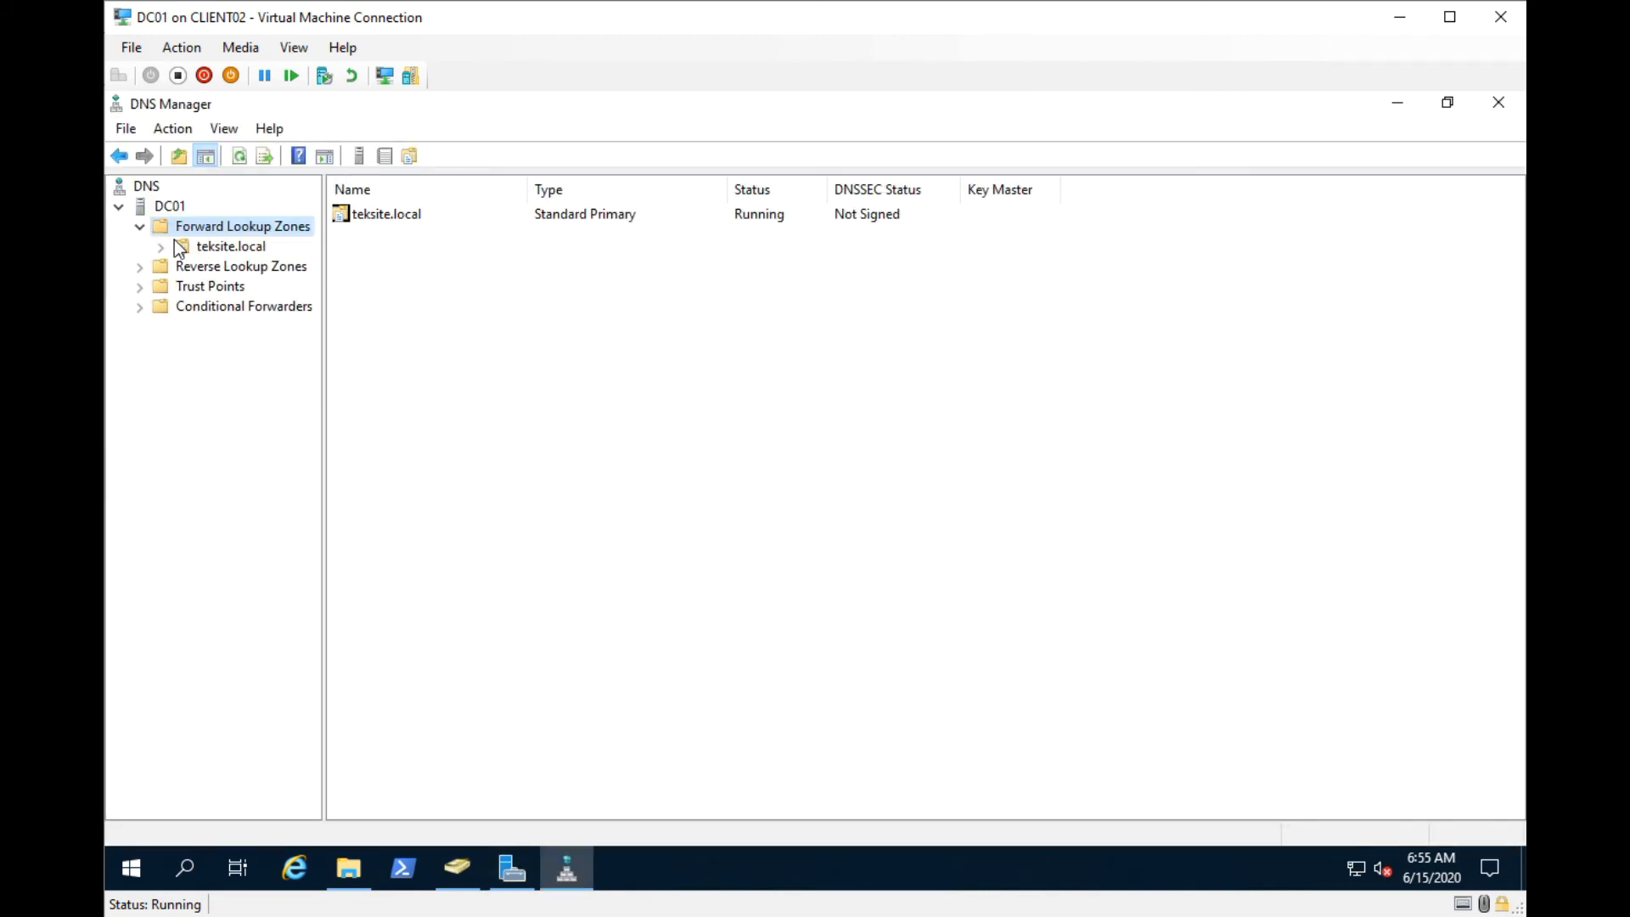
pyautogui.doubleClick(167, 247)
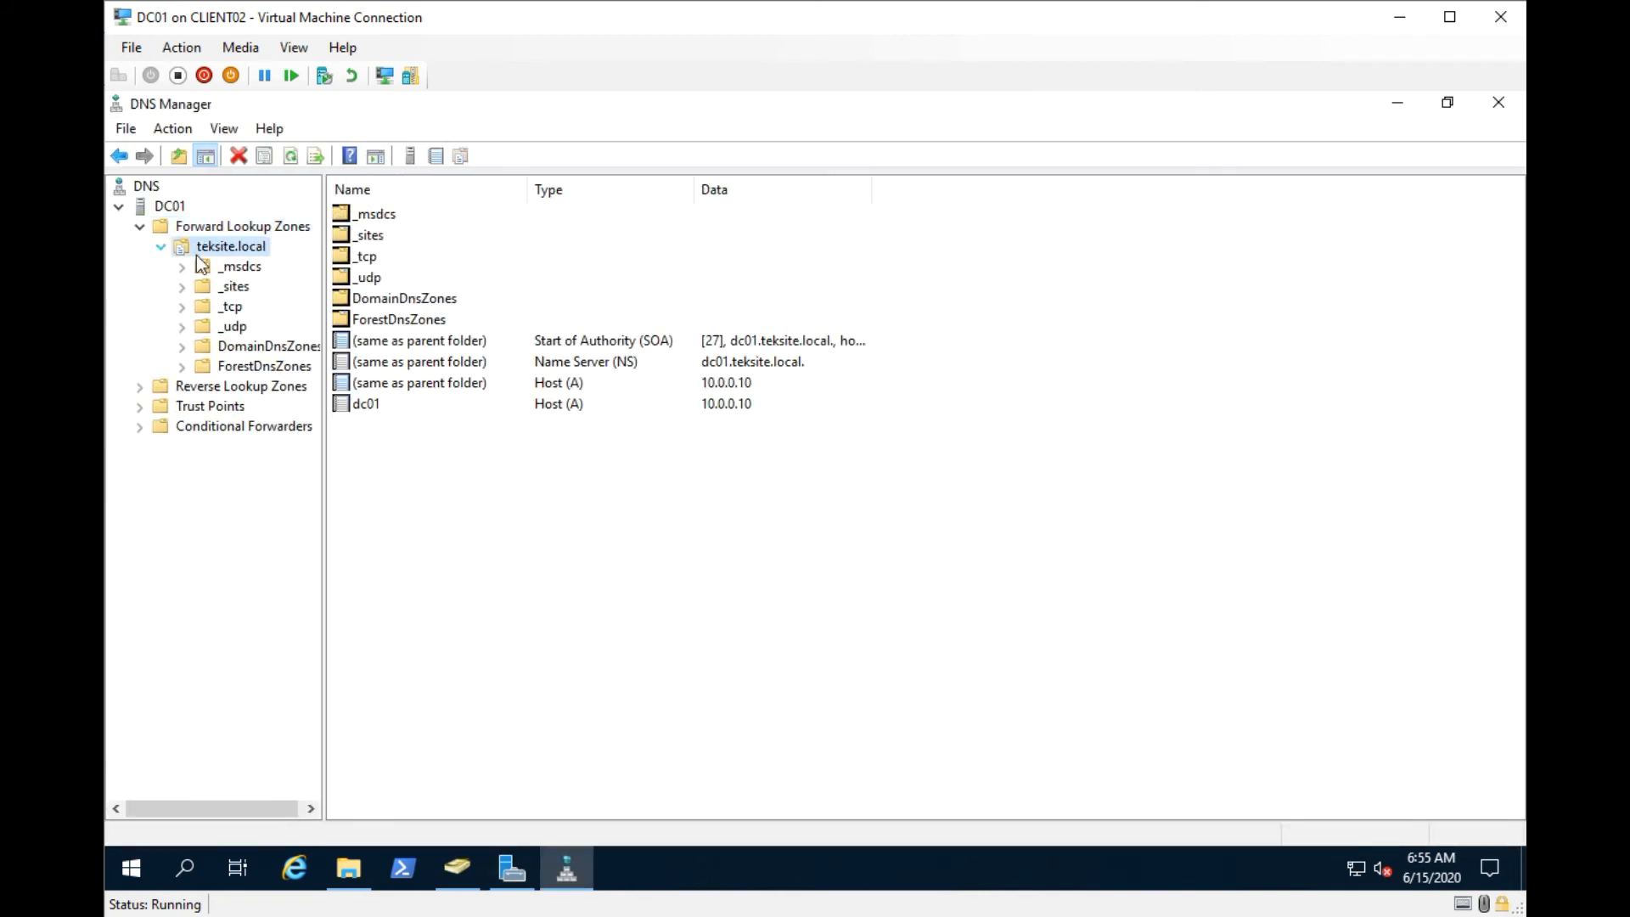
# Convert the teksite.local forward lookup zone to an Active Directory-integrated primary zone by storing it in Active Directory.
pyautogui.rightClick(252, 248)
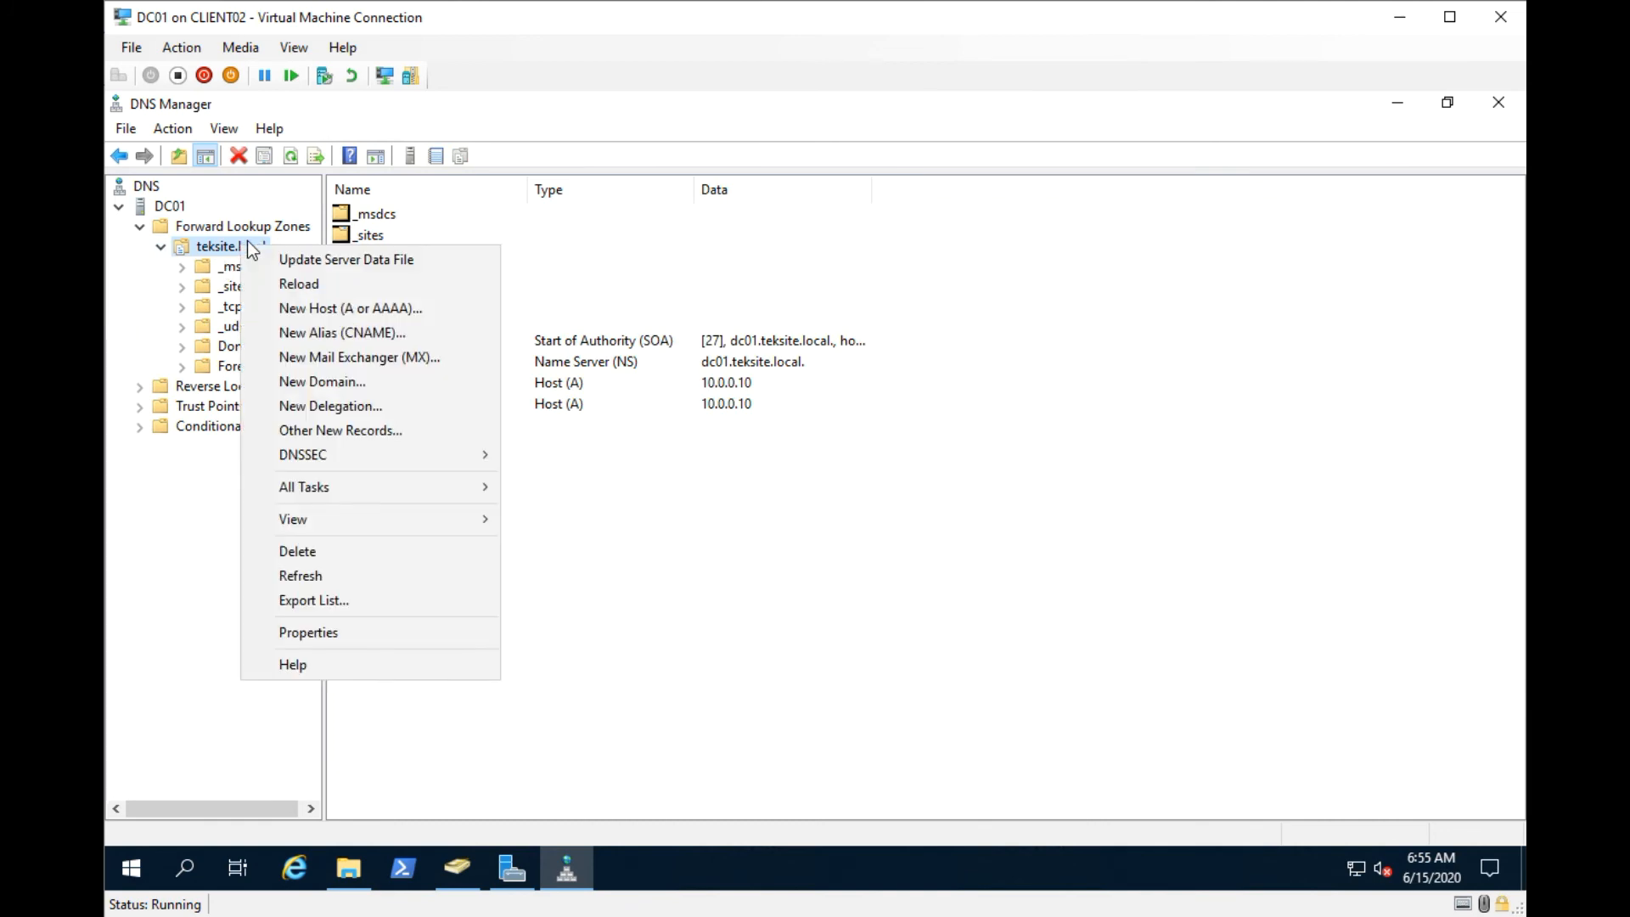
pyautogui.click(363, 633)
pyautogui.rightClick(237, 247)
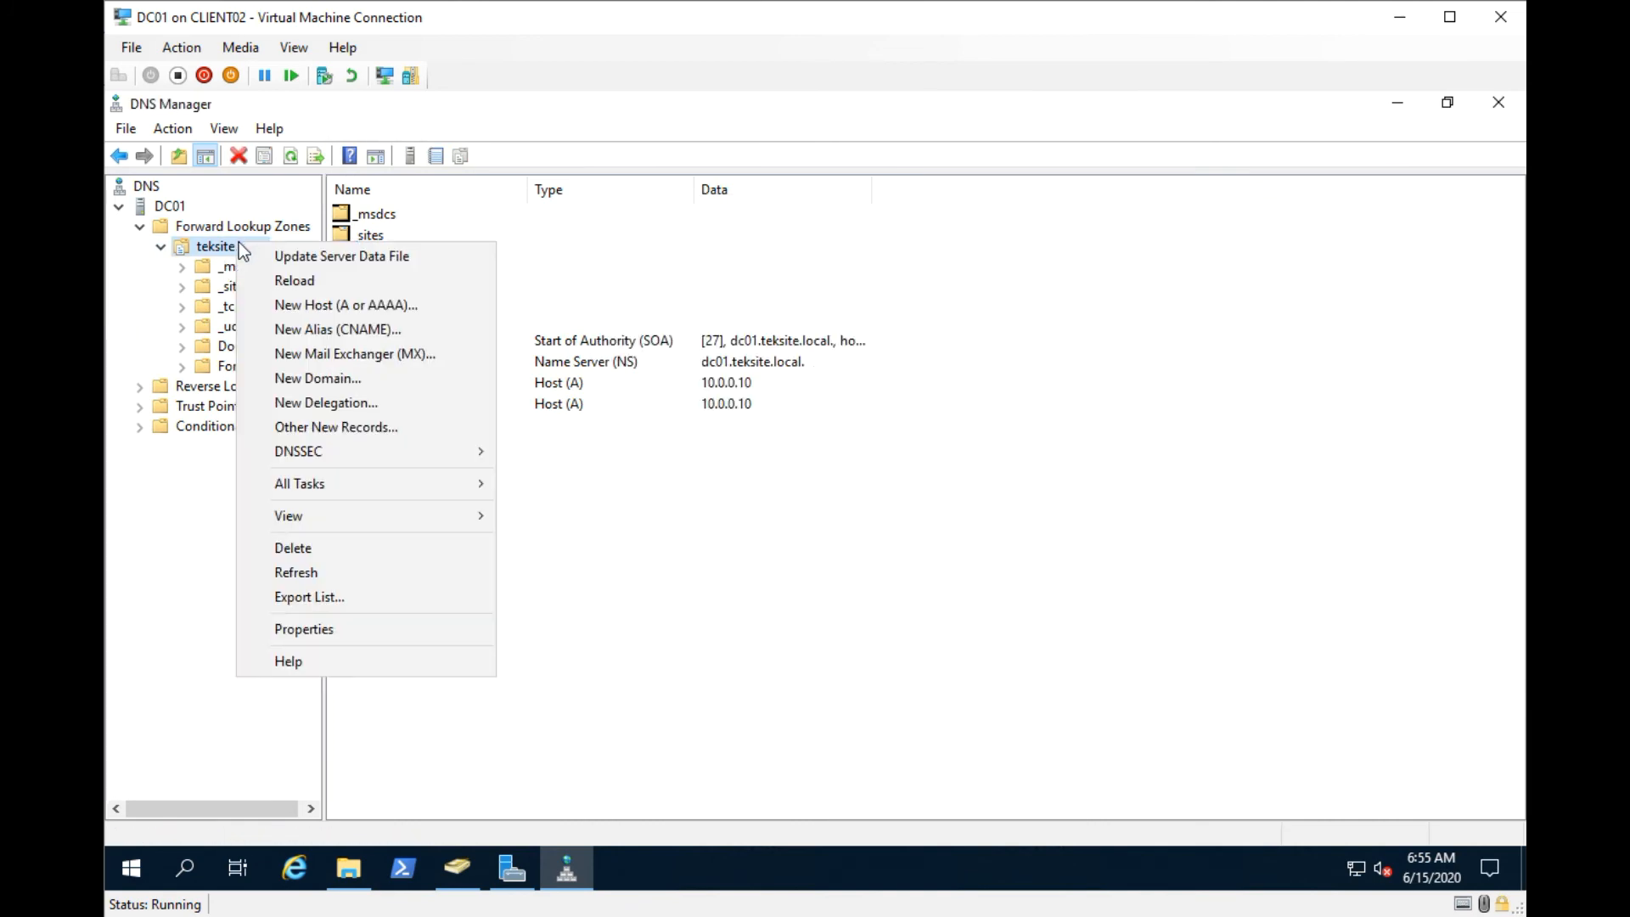
pyautogui.click(349, 632)
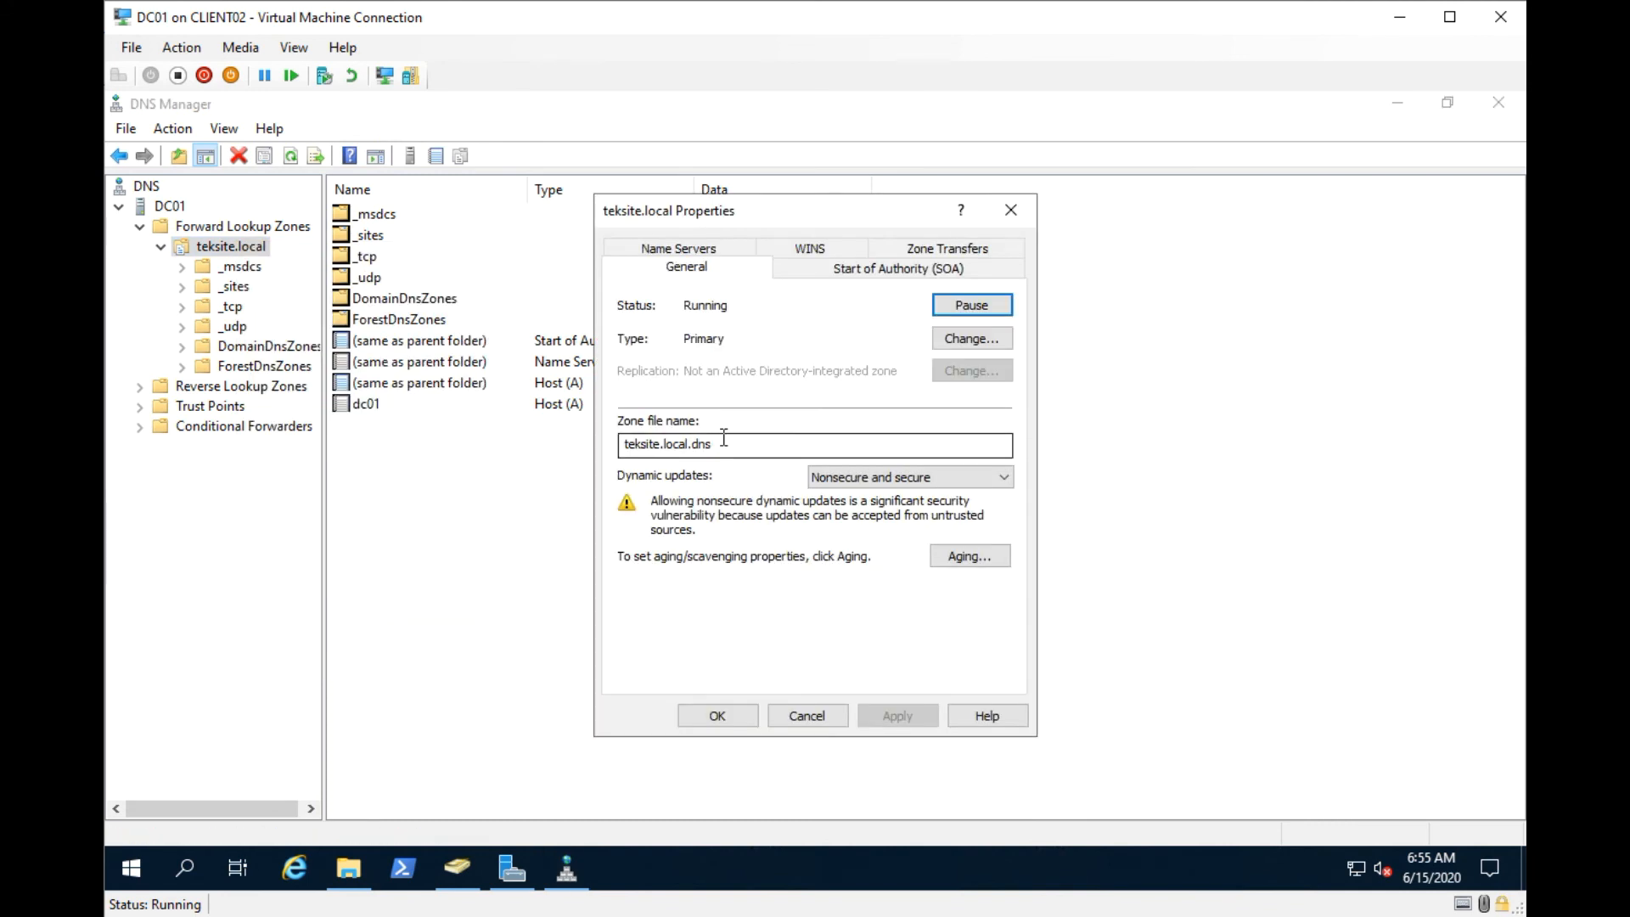
pyautogui.click(966, 344)
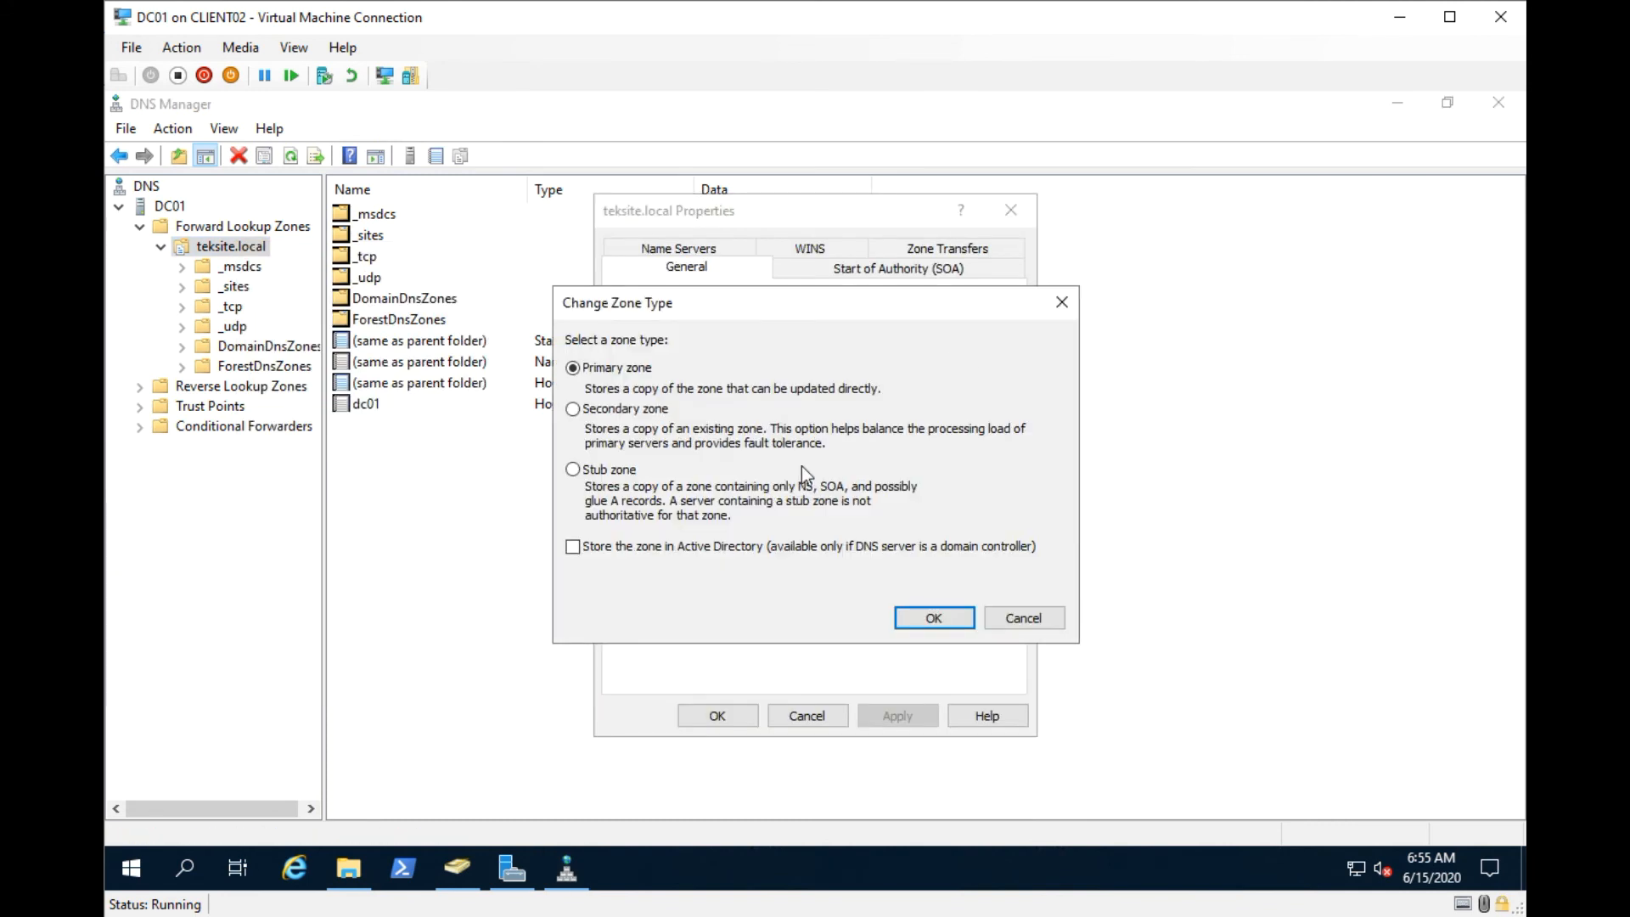
pyautogui.click(572, 547)
pyautogui.click(932, 622)
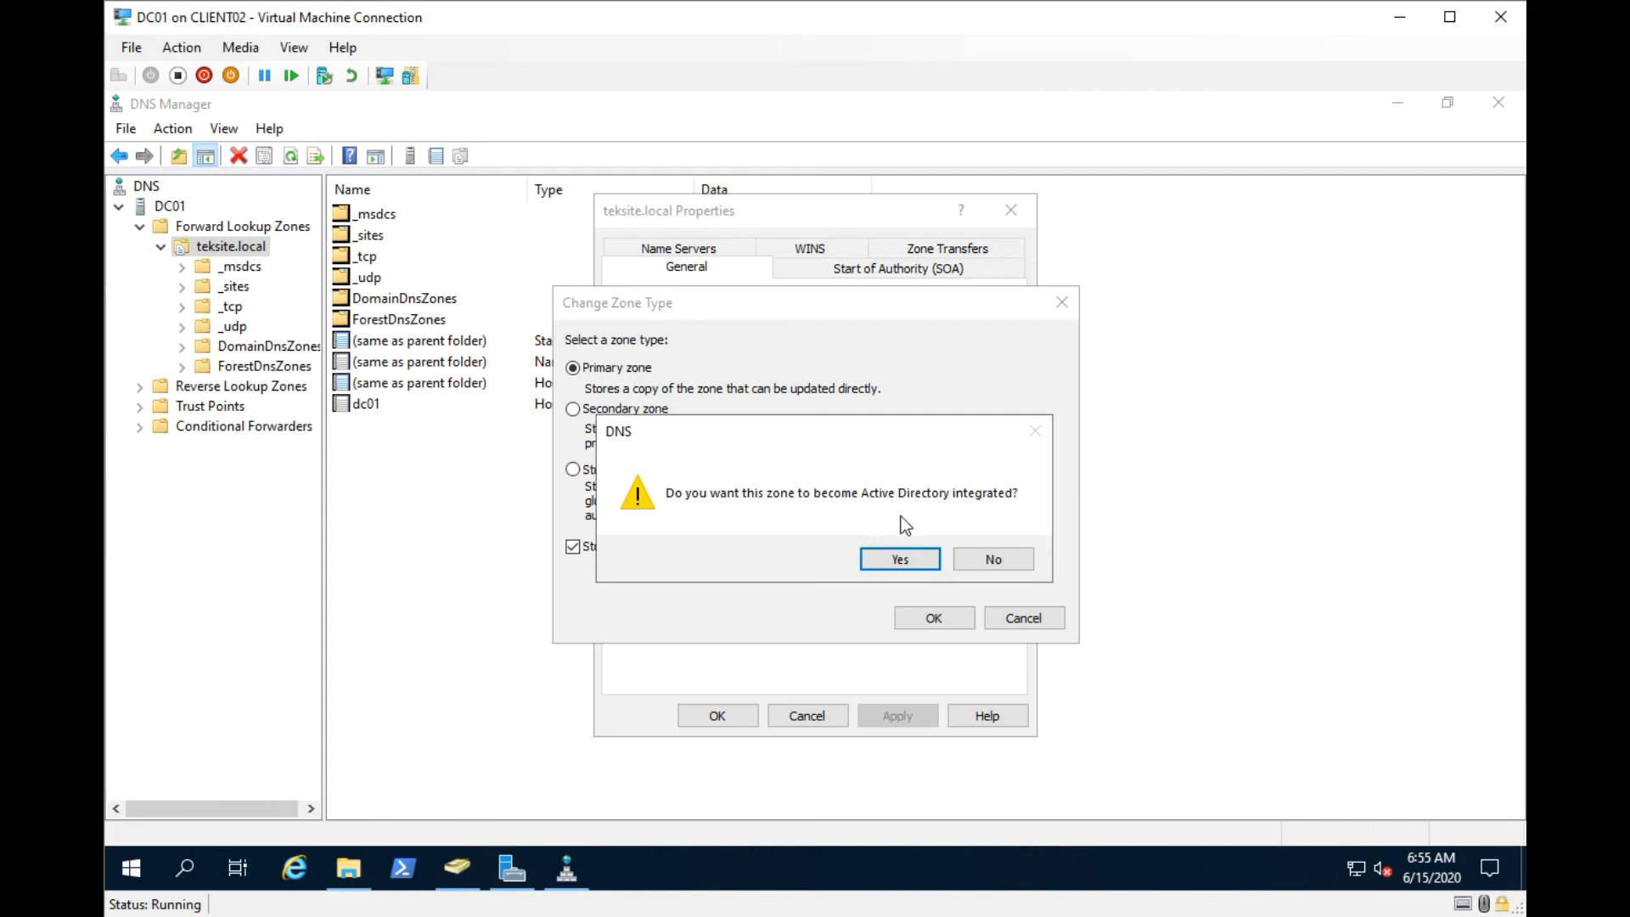
pyautogui.click(901, 558)
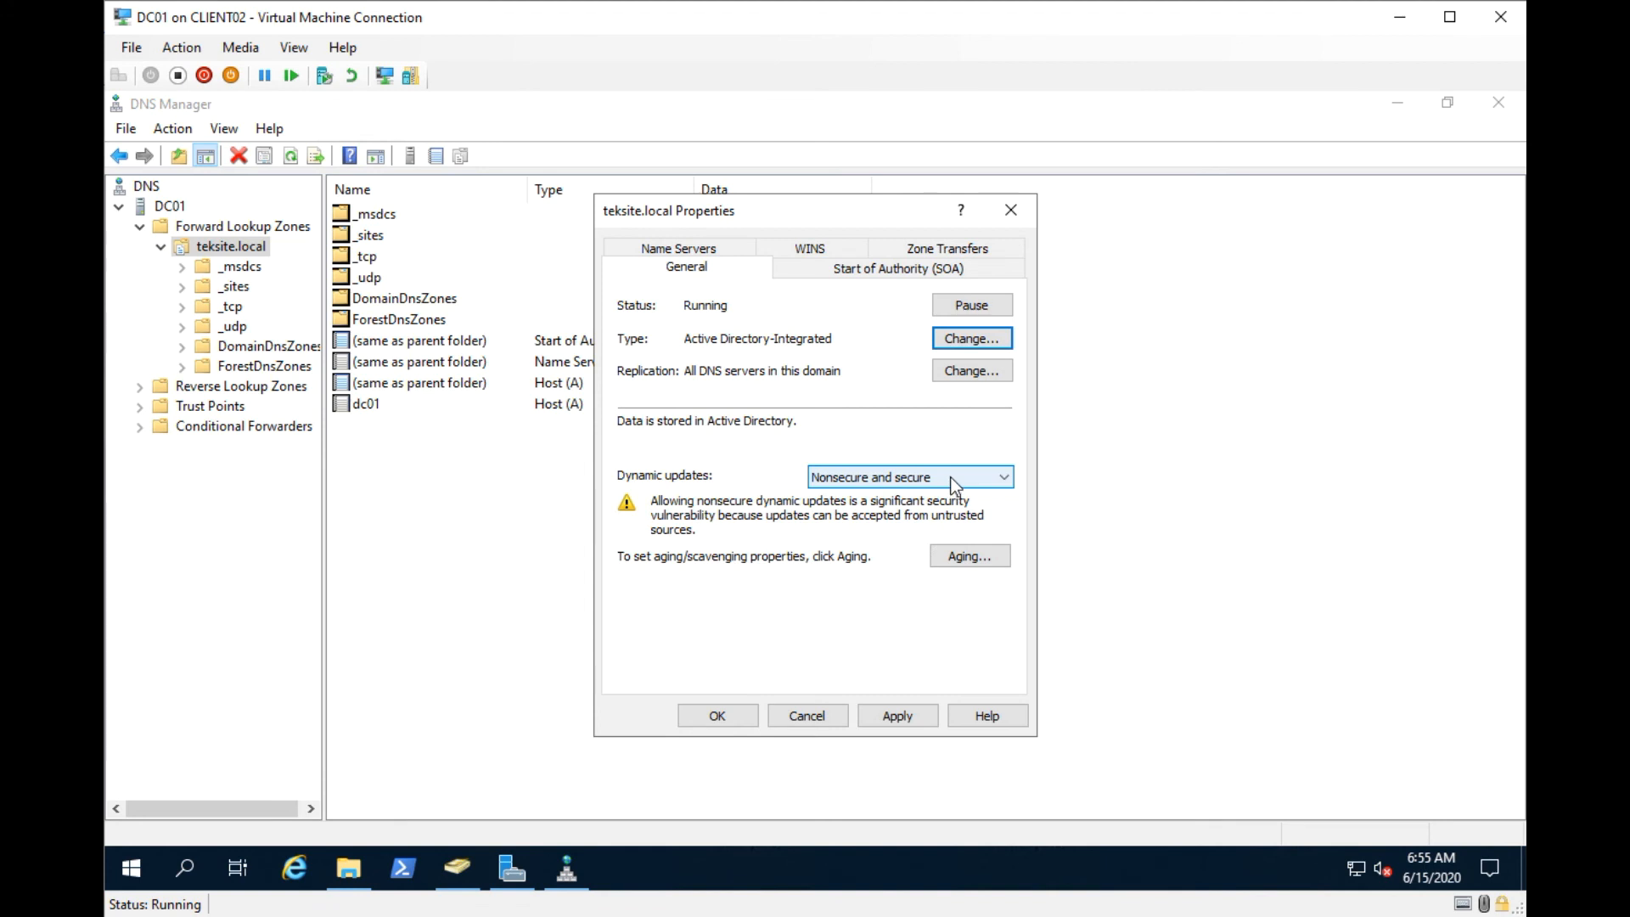
# Set dynamic updates for the teksite.local zone to Secure only and save the zone properties.
pyautogui.click(954, 484)
pyautogui.click(906, 527)
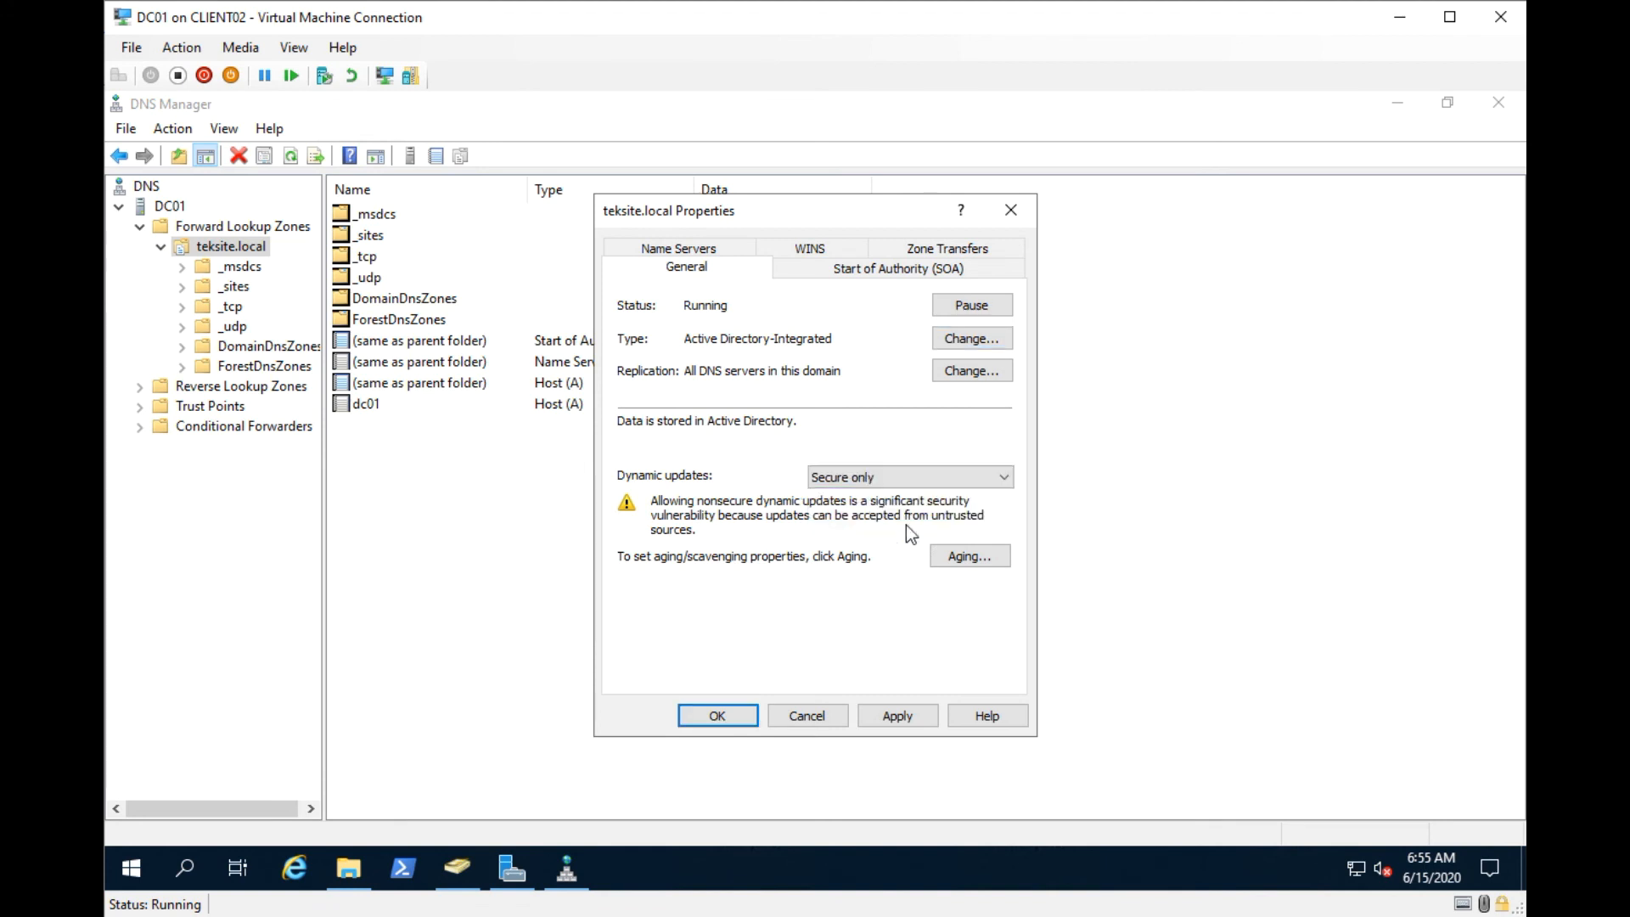
pyautogui.click(900, 721)
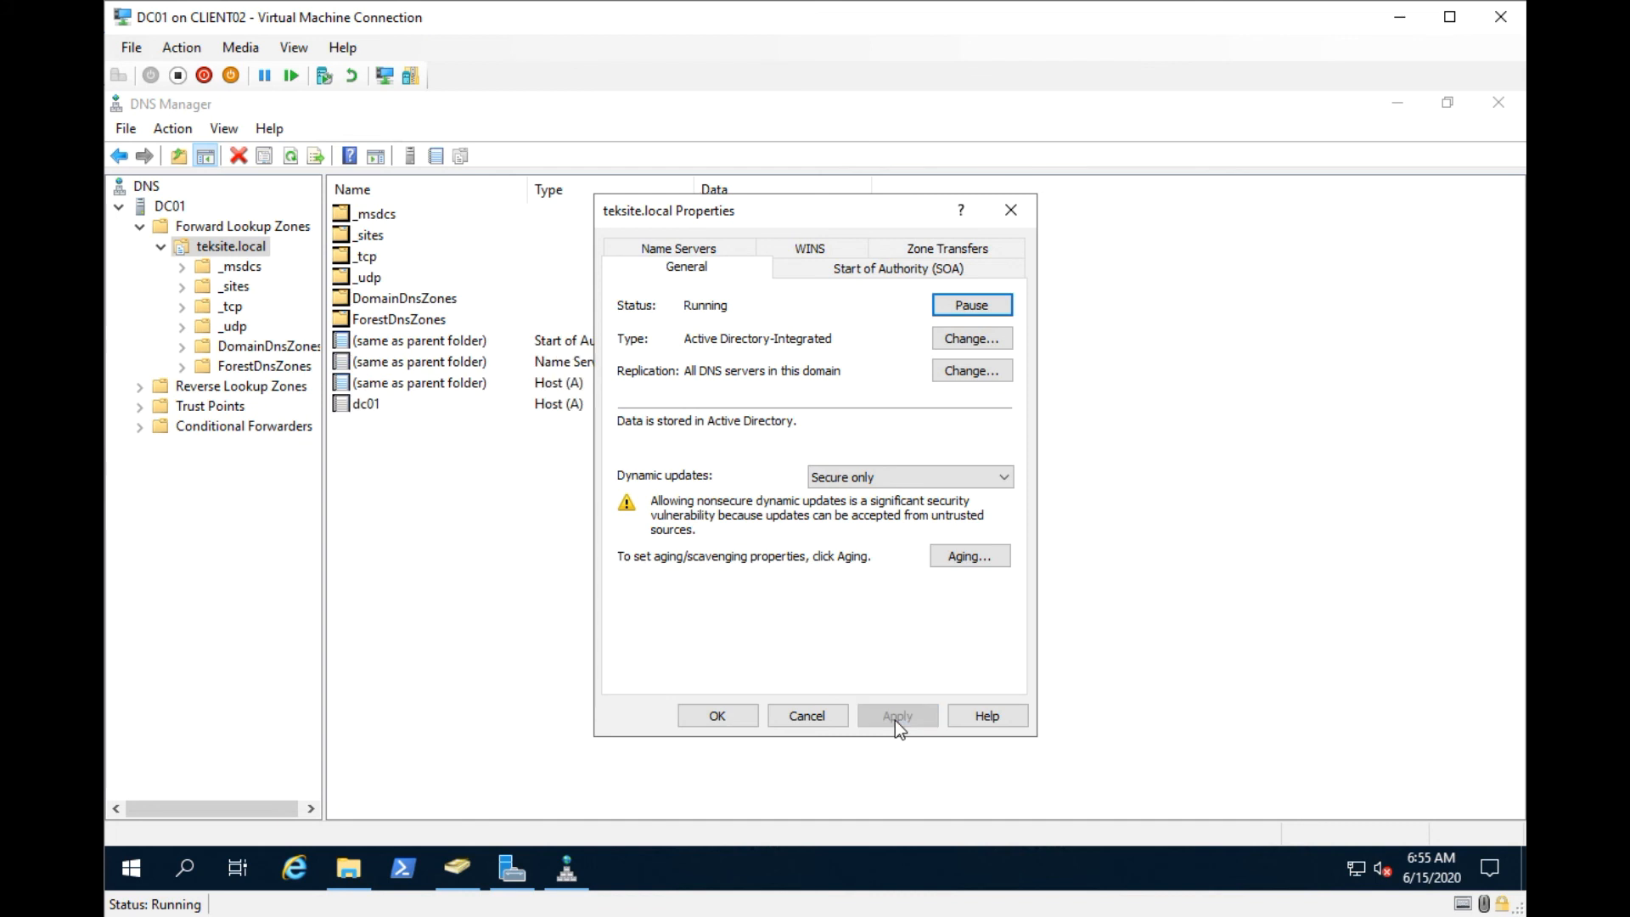
pyautogui.click(737, 728)
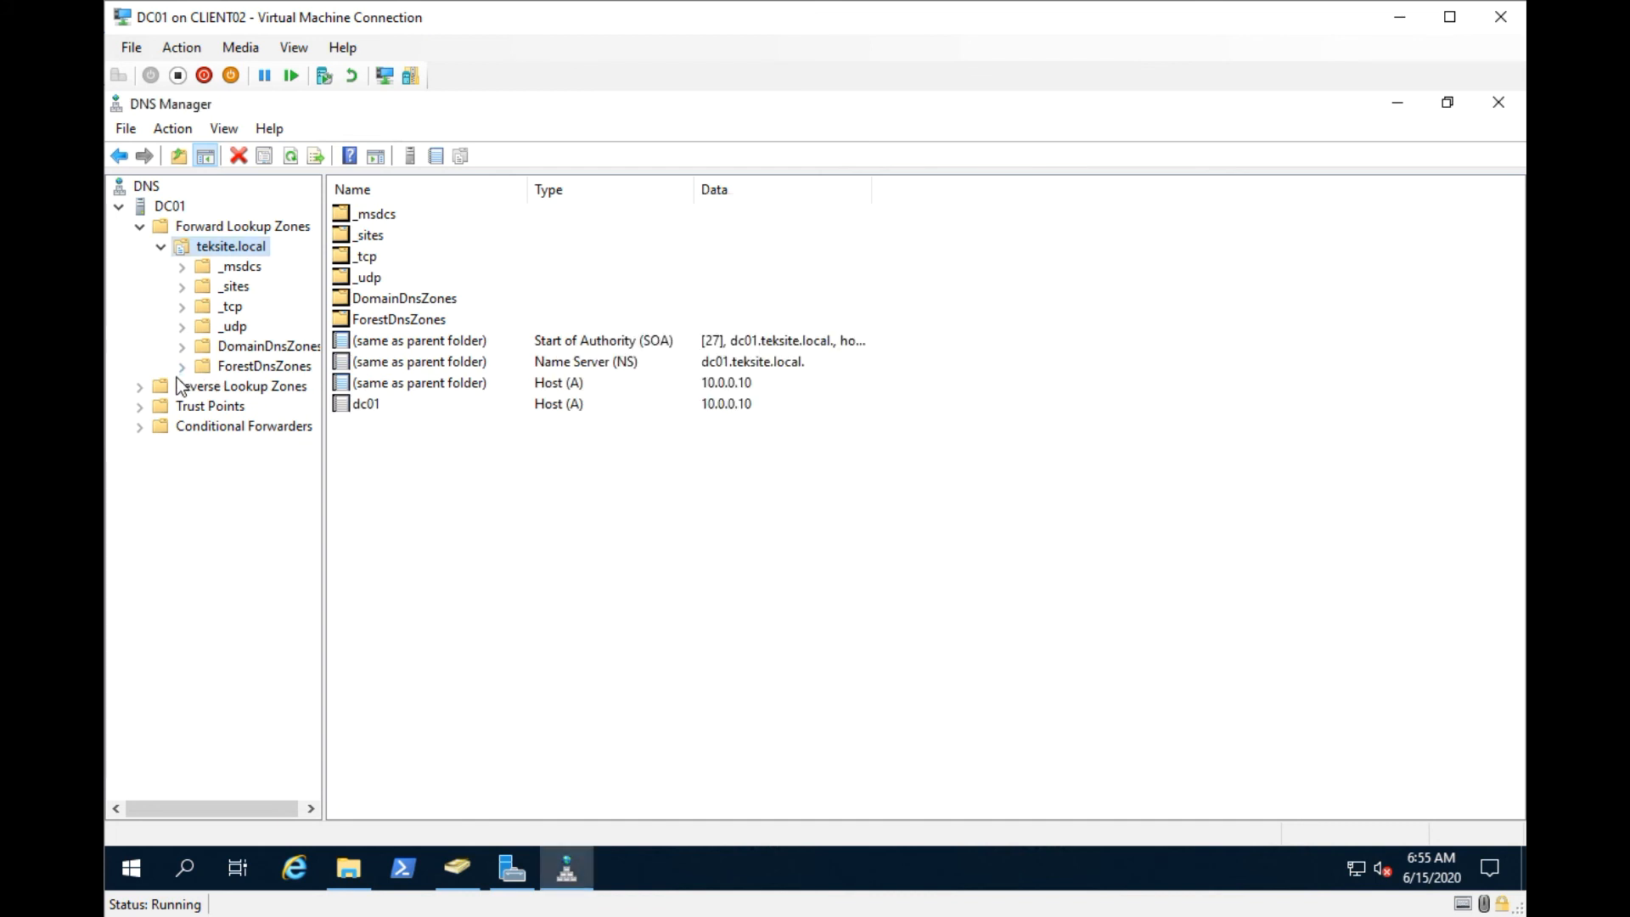
# Convert the 0.0.10.in-addr.arpa reverse lookup zone to an Active Directory-integrated primary zone by storing it in Active Directory.
pyautogui.doubleClick(153, 389)
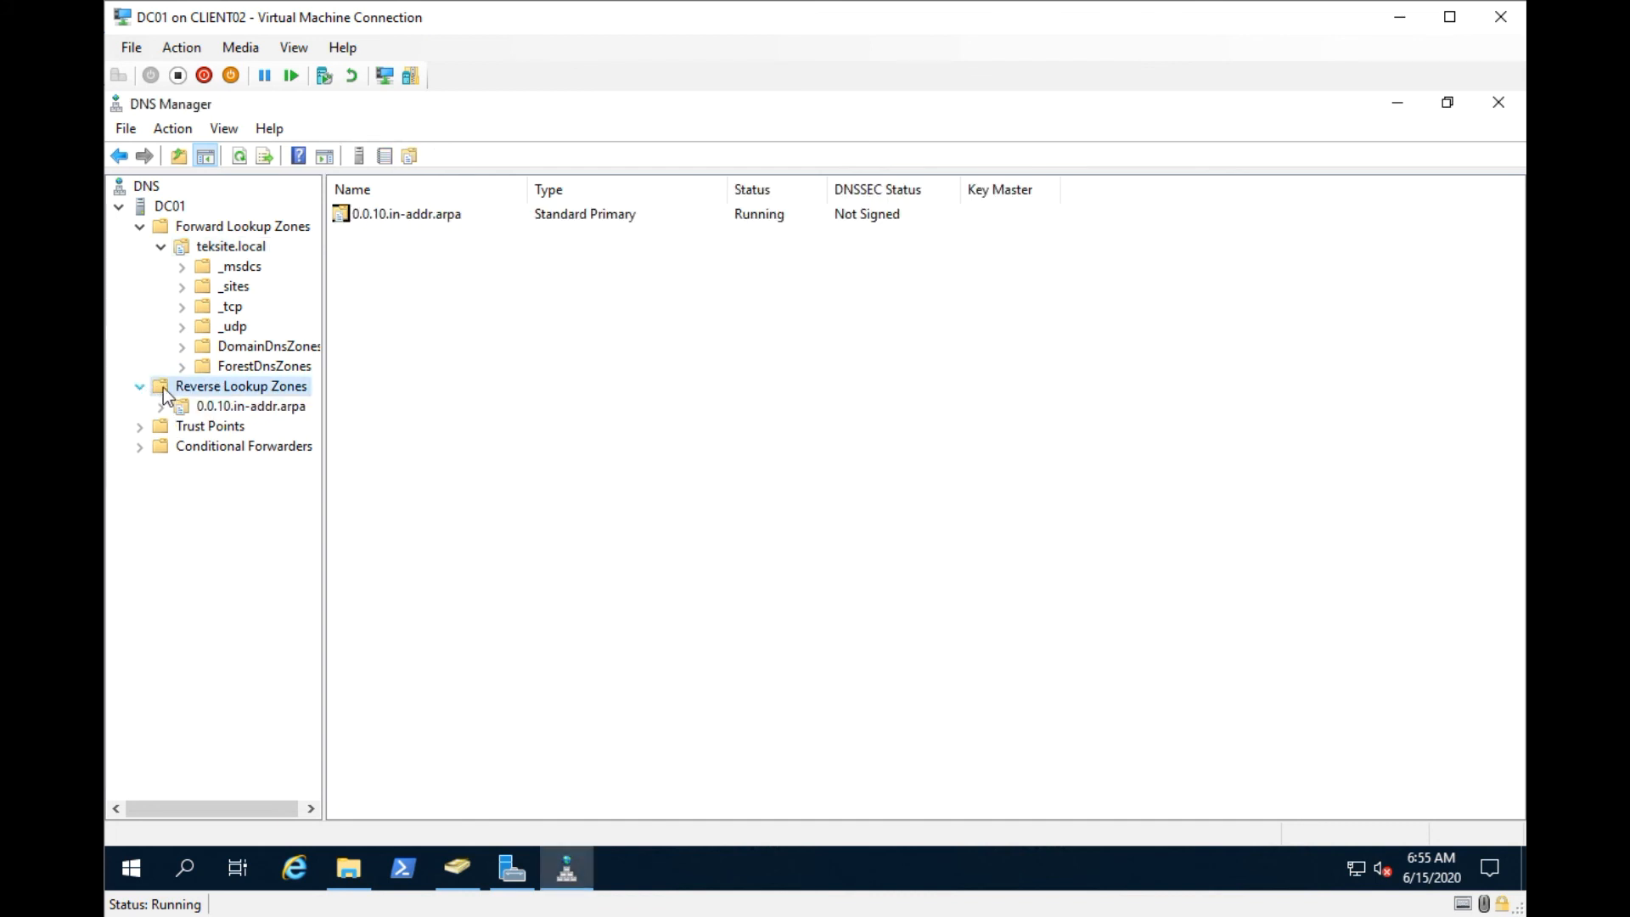
pyautogui.click(180, 408)
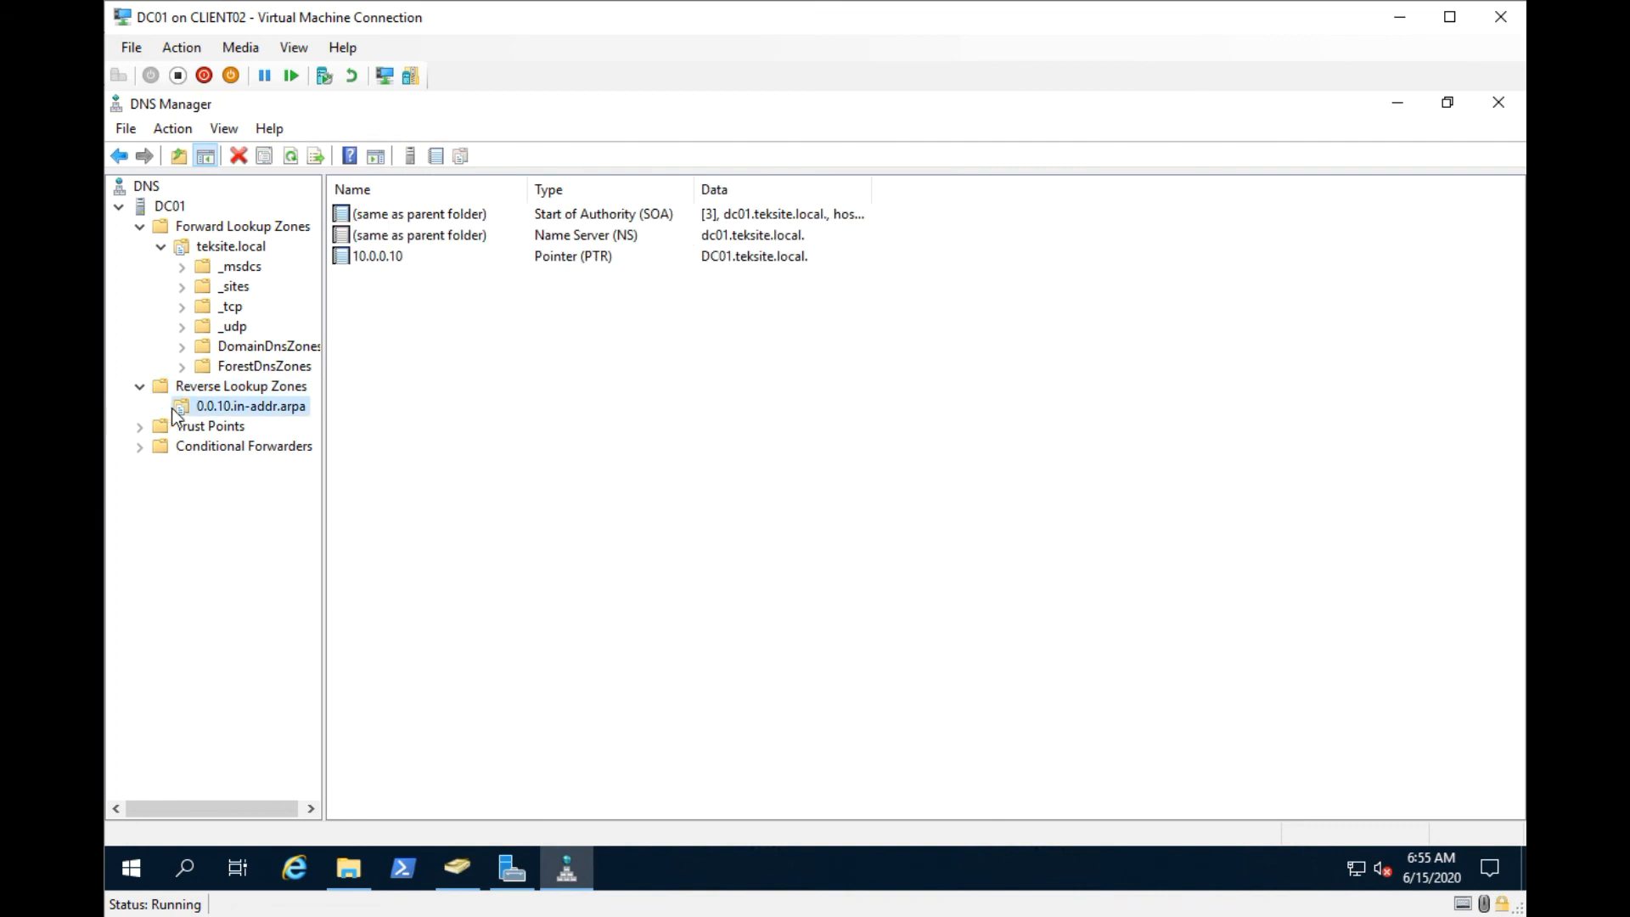
pyautogui.rightClick(241, 409)
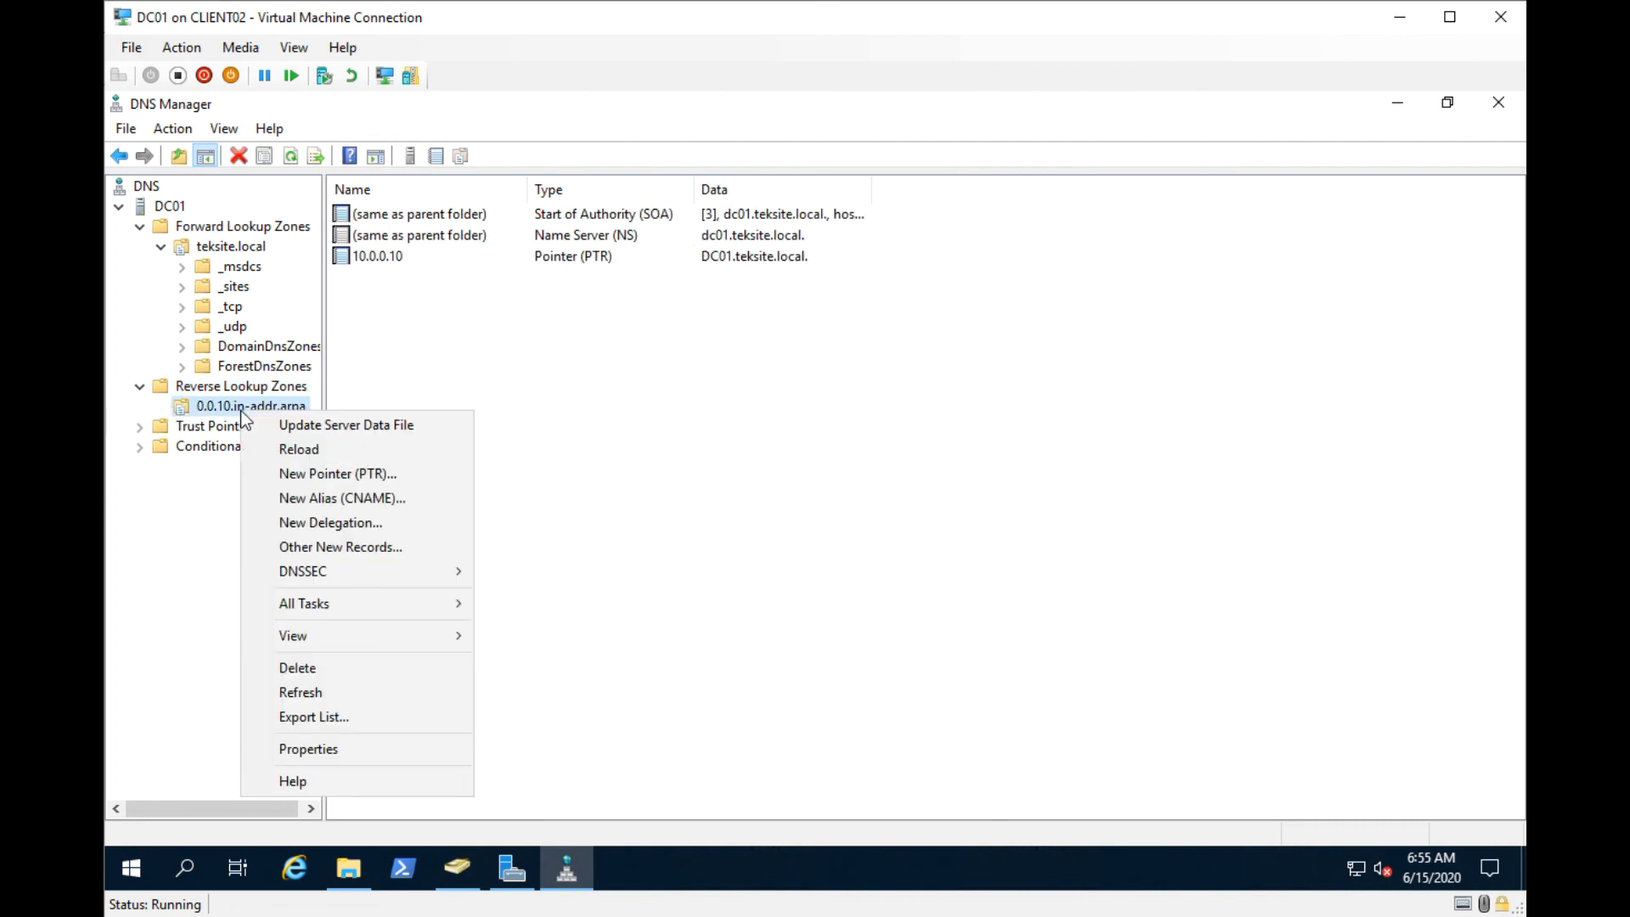
pyautogui.click(411, 750)
pyautogui.click(855, 452)
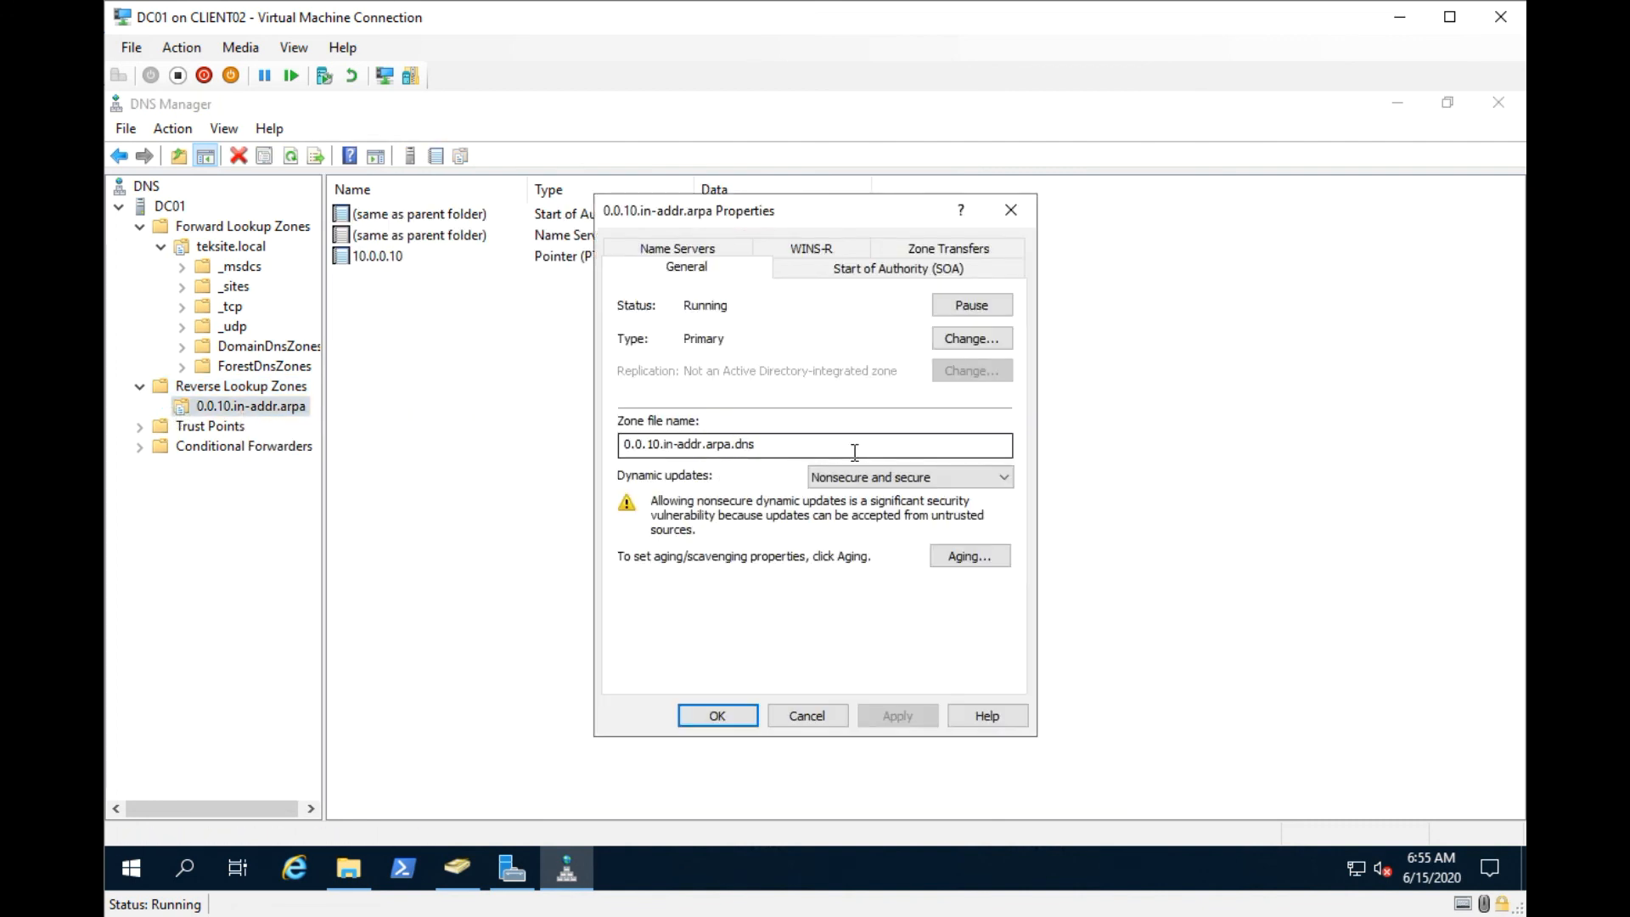
pyautogui.click(973, 338)
pyautogui.click(644, 552)
pyautogui.click(928, 626)
pyautogui.click(917, 557)
# Set dynamic updates for the 0.0.10.in-addr.arpa reverse zone to Secure only and save its properties.
pyautogui.click(917, 481)
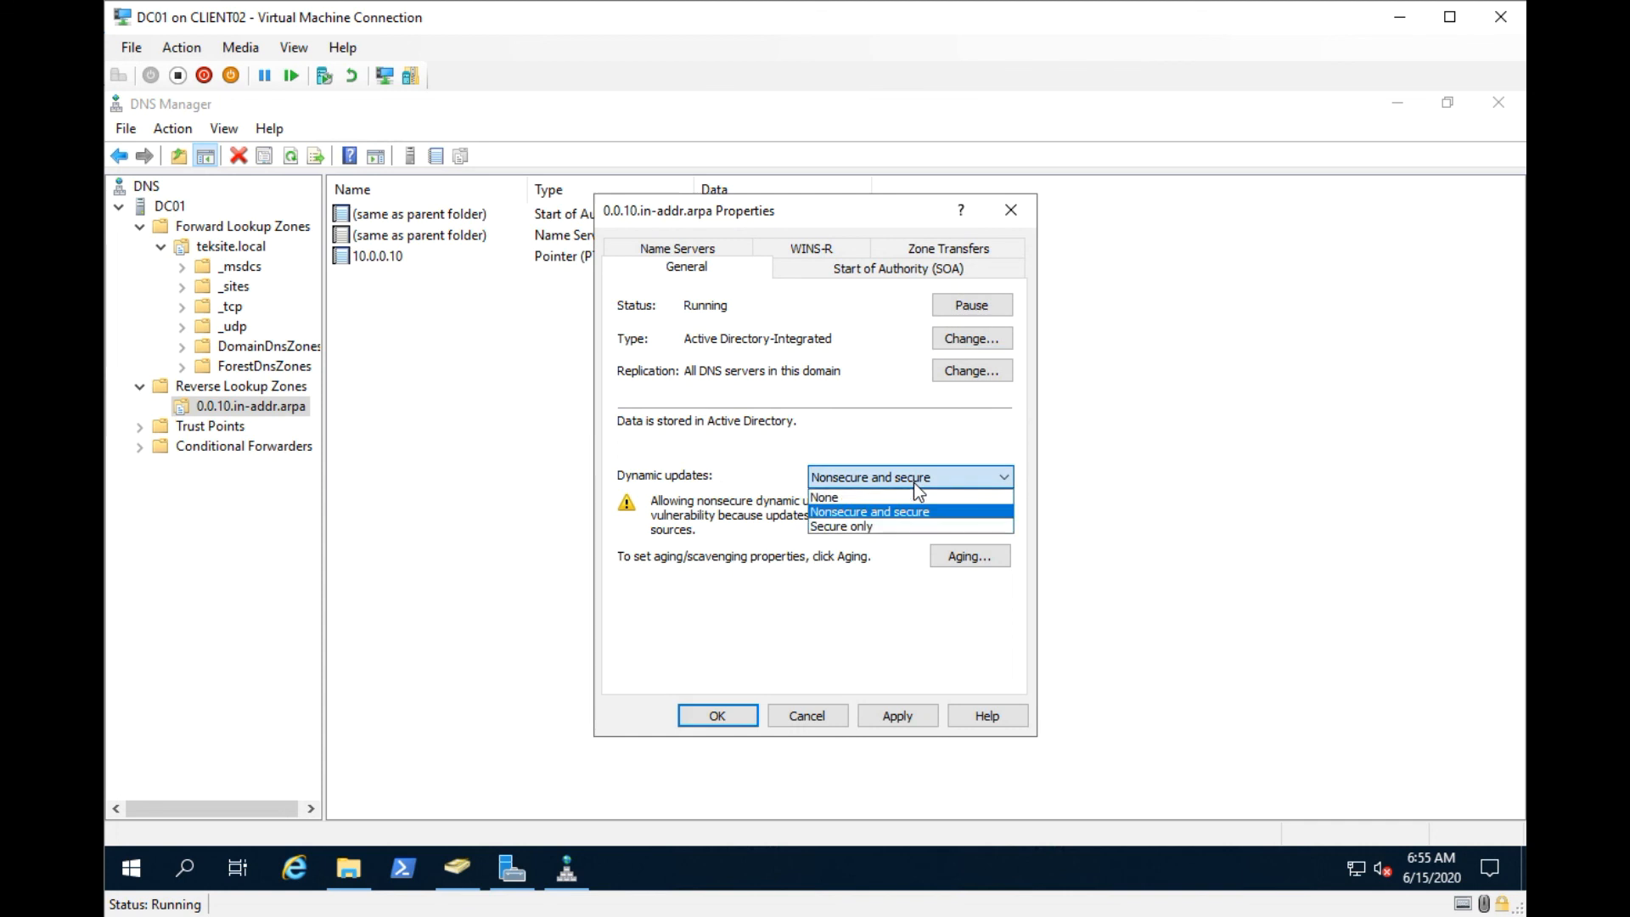
pyautogui.click(900, 526)
pyautogui.click(896, 715)
pyautogui.click(715, 716)
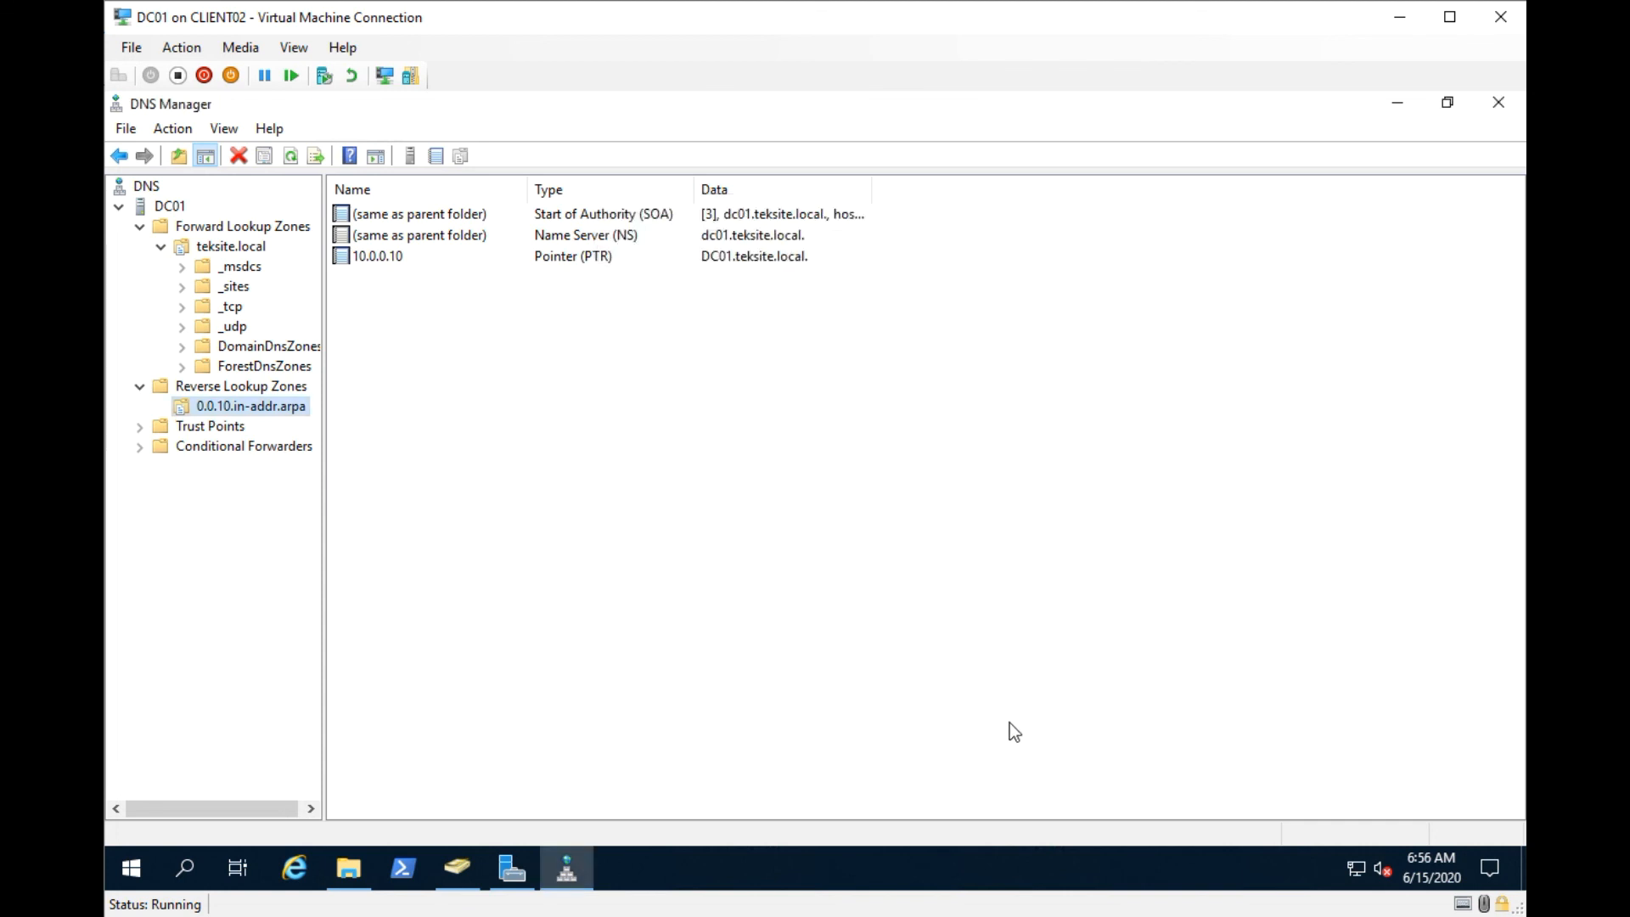